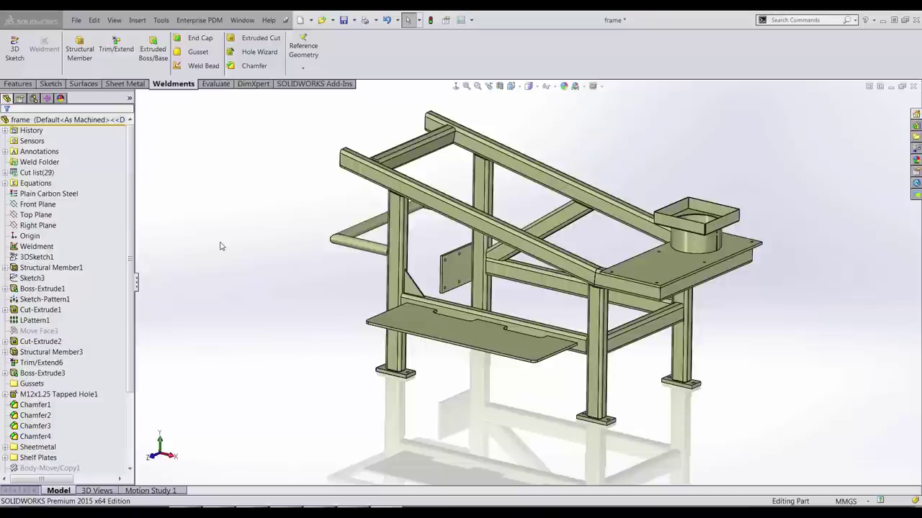
Step: Edit Structural Member1 and review Groups 2 to 4, including Group4's three lower rails
left_click(79, 268)
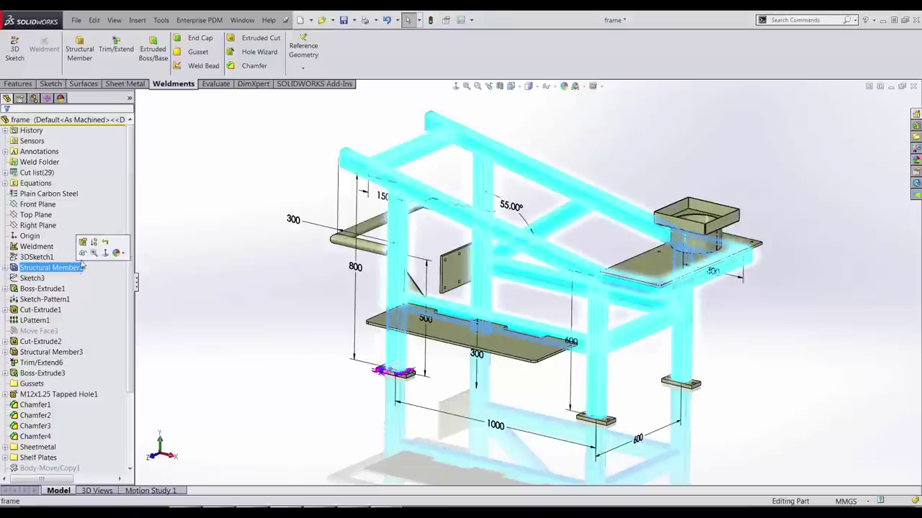
left_click(84, 244)
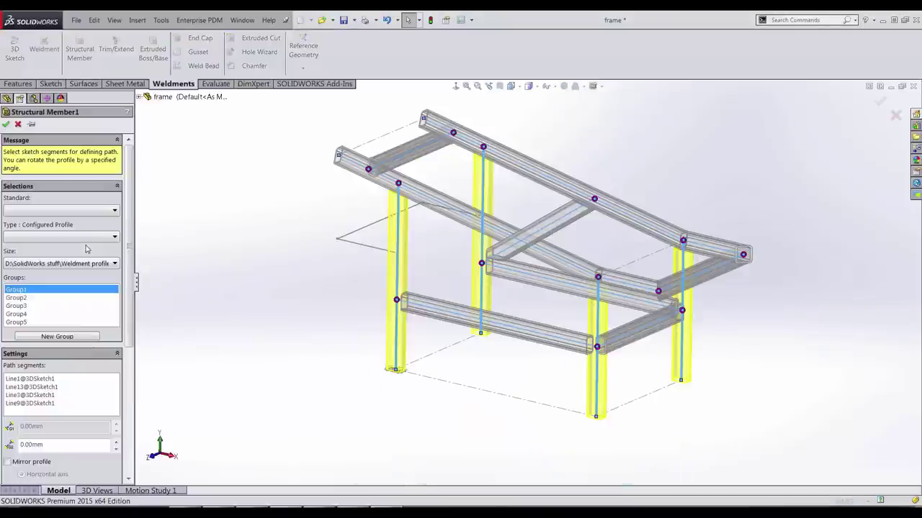
left_click(18, 300)
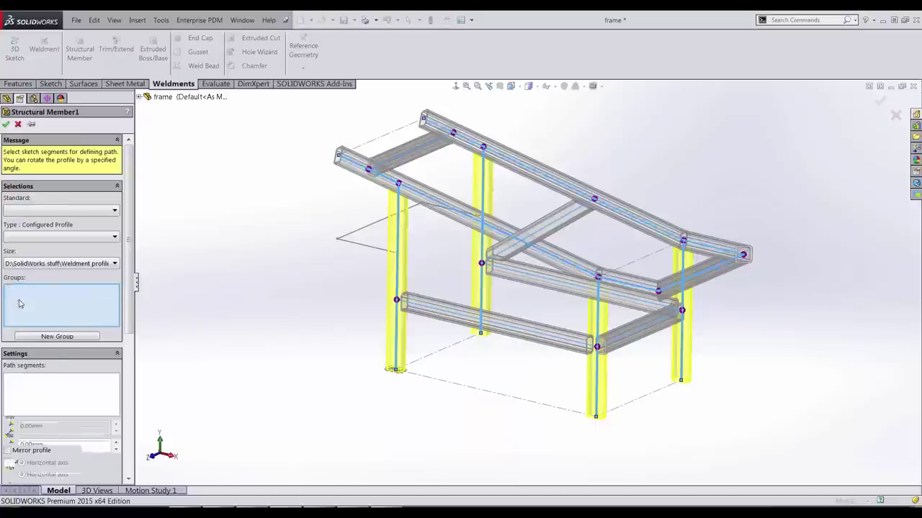
left_click(17, 306)
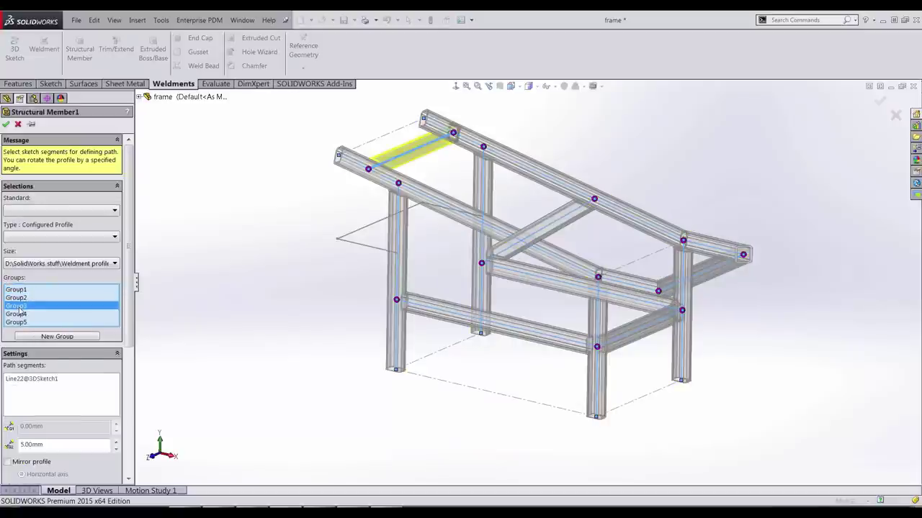
left_click(17, 314)
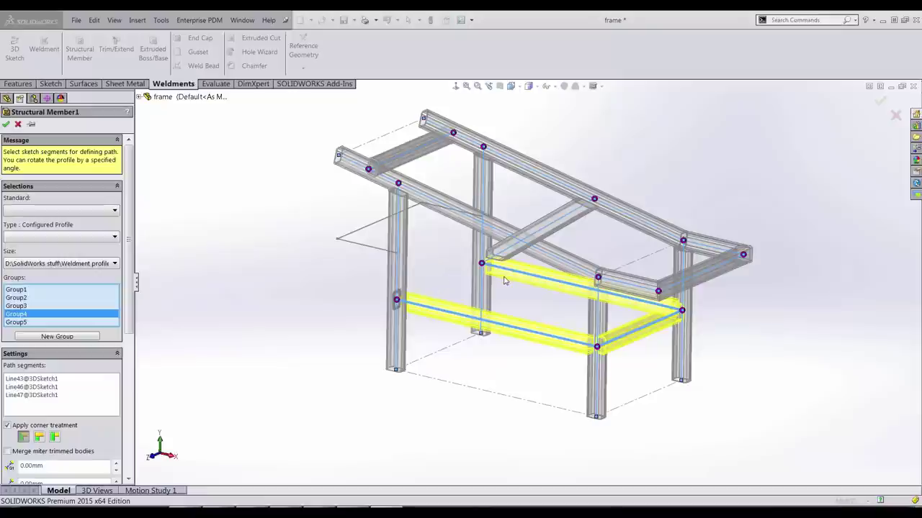
Step: At the frame corner, compare group trim orders and raise Group 2's trim order to 3
left_click(482, 263)
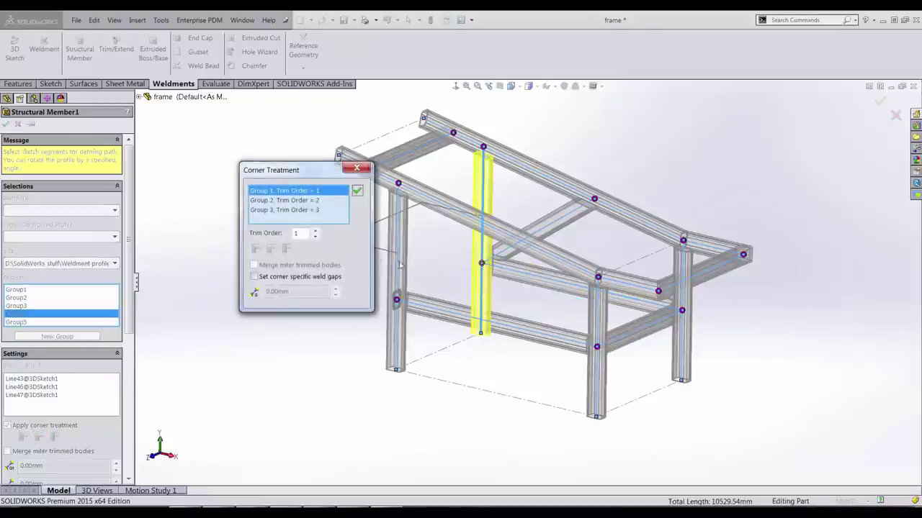
left_click(293, 202)
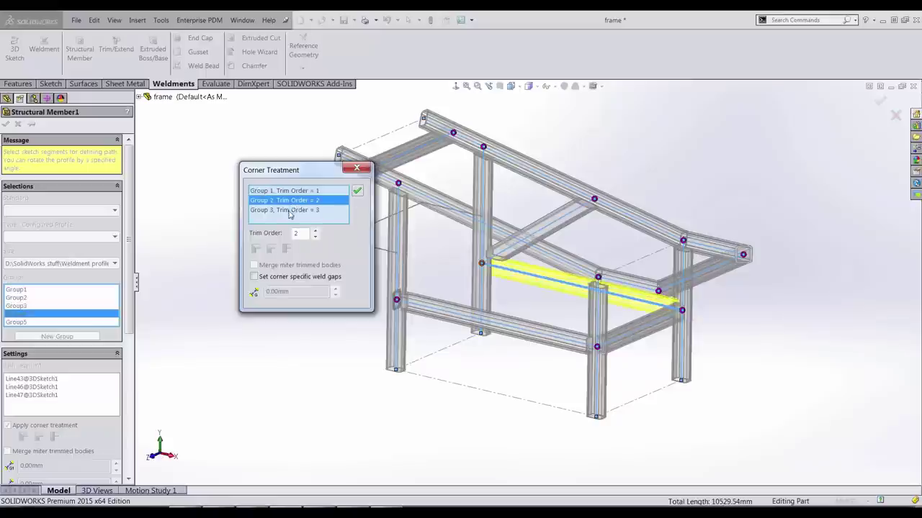
left_click(290, 210)
left_click(290, 200)
left_click(290, 191)
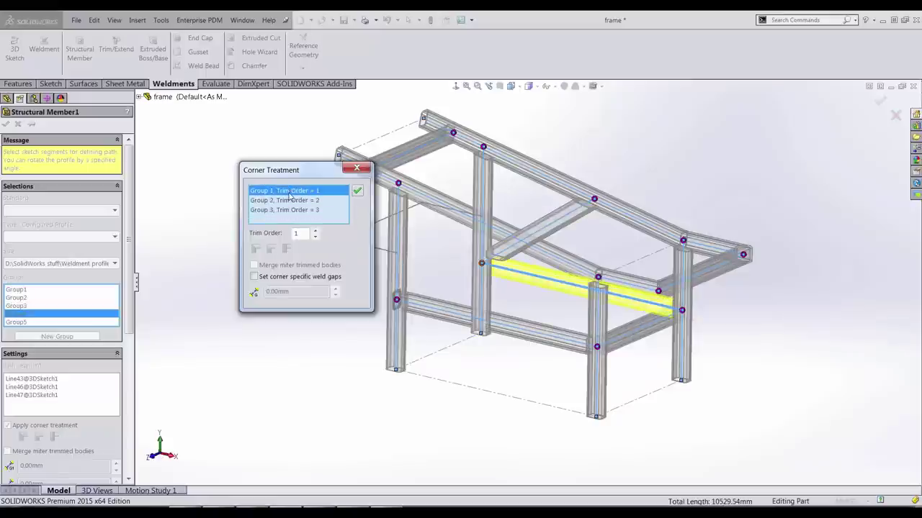
left_click(311, 201)
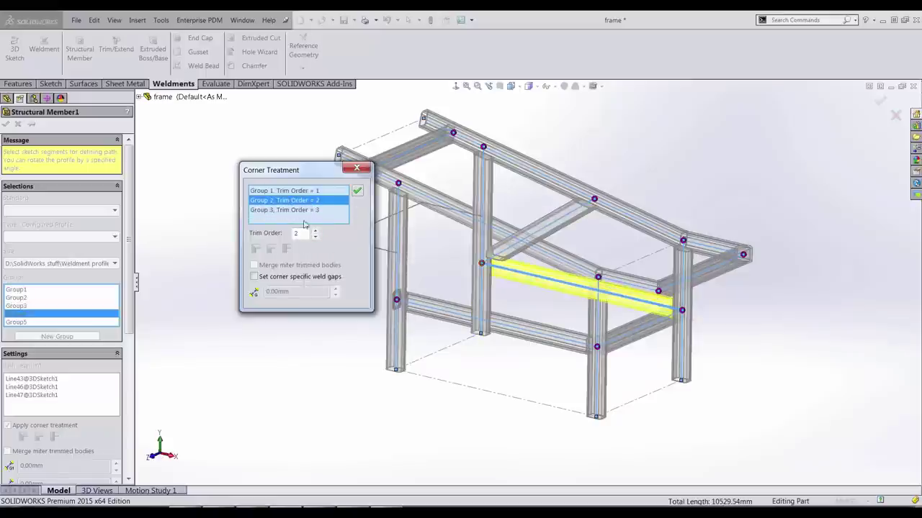
left_click(314, 230)
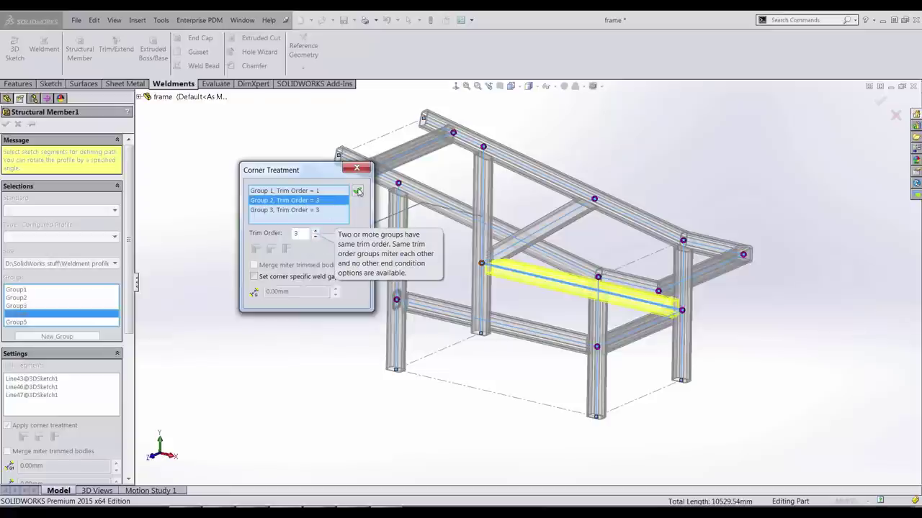
left_click(357, 191)
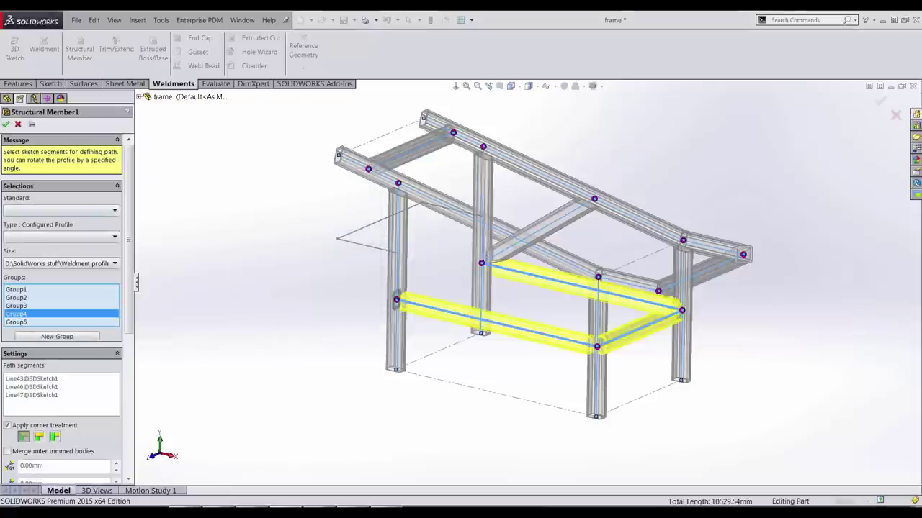
Step: Check Corner Treatment at another corner from a side-on view
left_click(481, 262)
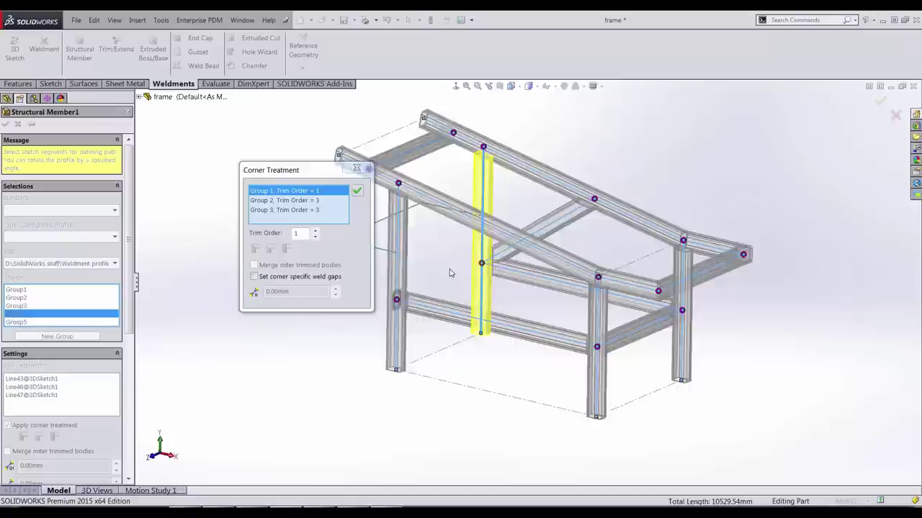
middle_click_drag(449, 272, 638, 350)
scroll(626, 353, "down", 5)
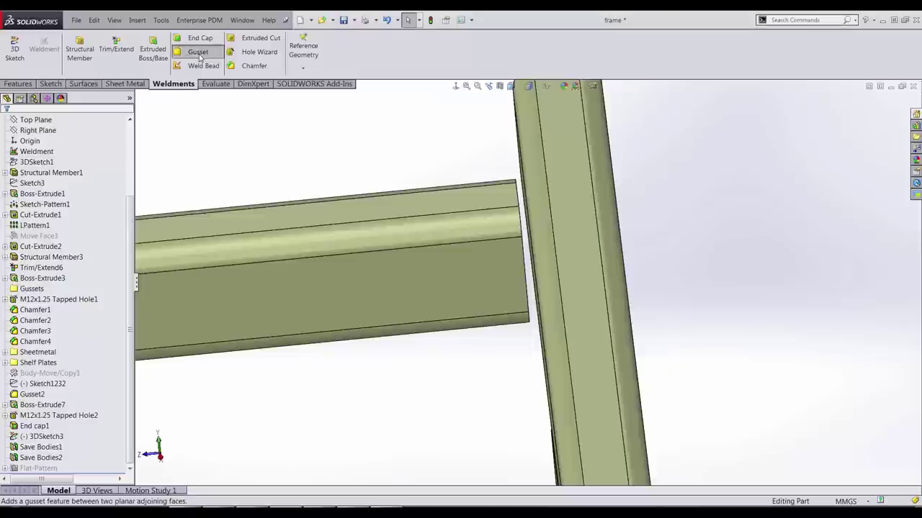
Step: Add a gusset between the horizontal beam and the vertical post
left_click(199, 54)
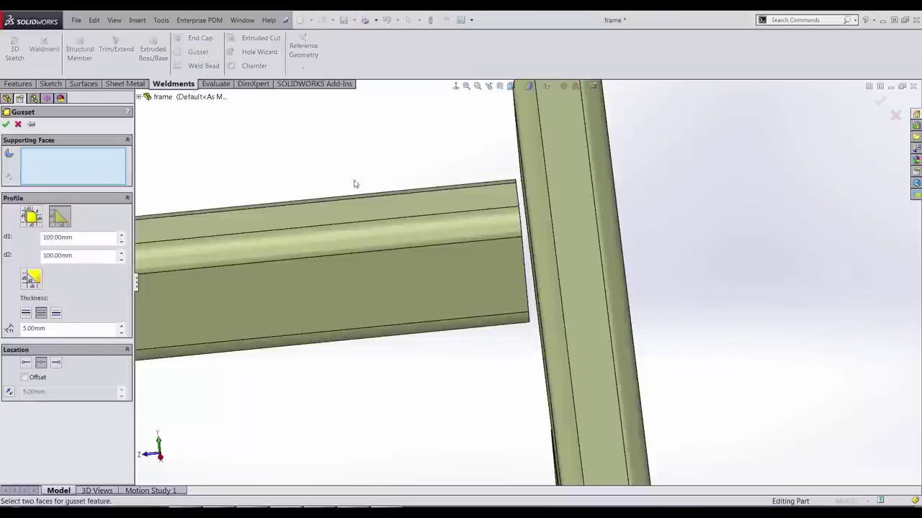
left_click(463, 269)
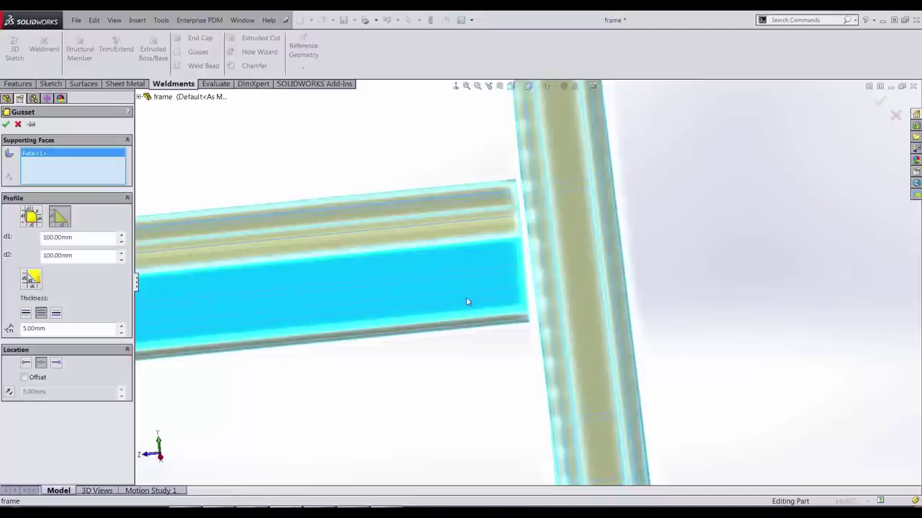
middle_click_drag(466, 301, 512, 292)
left_click(536, 280)
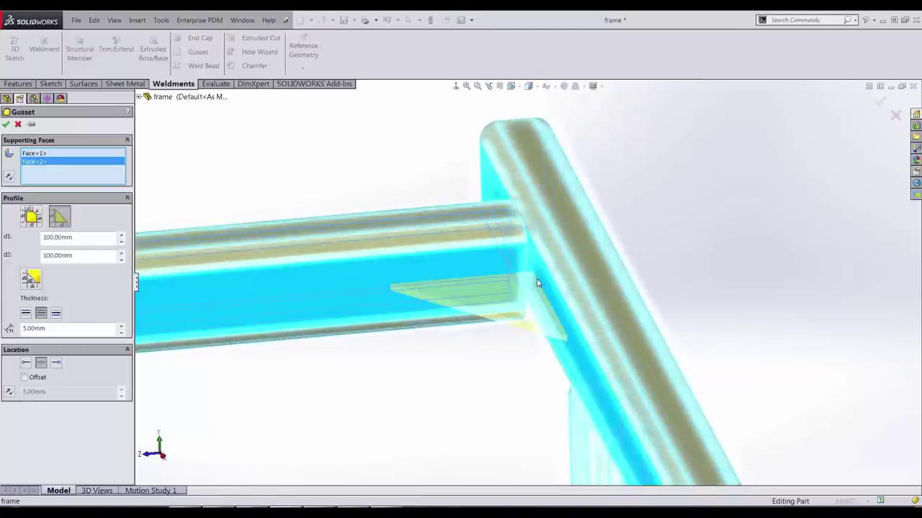
key("Return")
Step: Add a gusset inside the round tube bend between its straight and angled faces
scroll(473, 383, "up", 3)
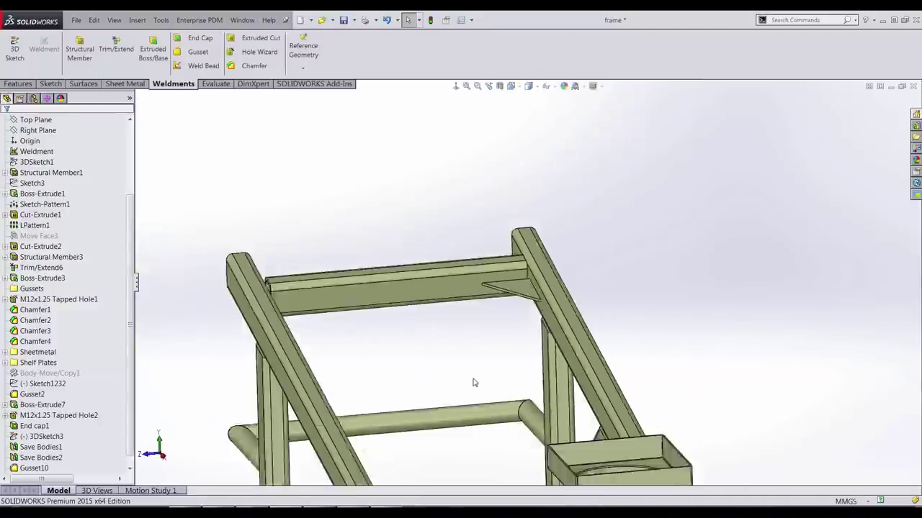
mouse_move(473, 382)
middle_mouse_down()
mouse_move(470, 364)
mouse_move(477, 383)
middle_mouse_up()
scroll(481, 367, "down", 5)
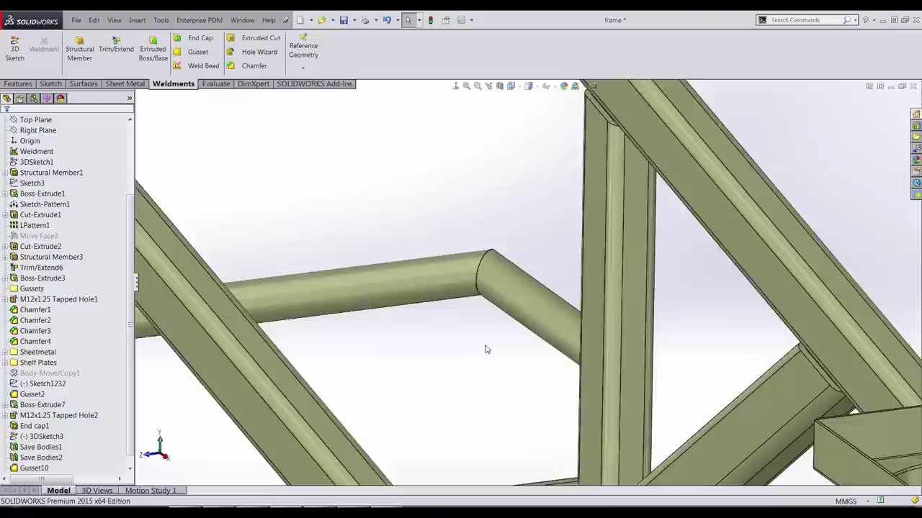
middle_click_drag(486, 349, 480, 343)
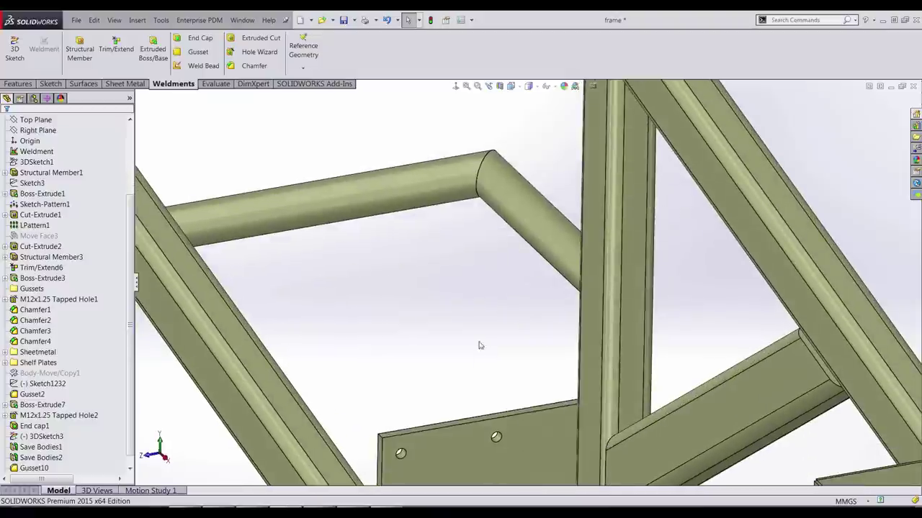
left_click(199, 59)
left_click(405, 206)
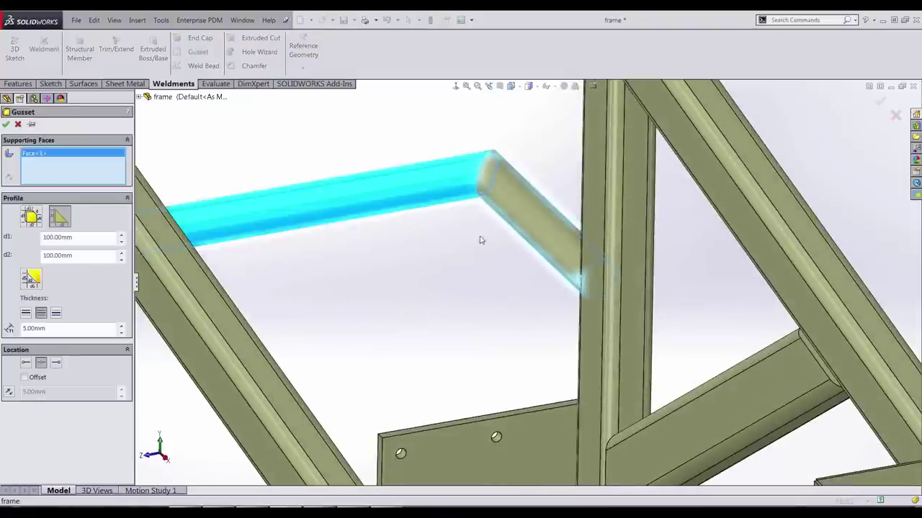
left_click(522, 223)
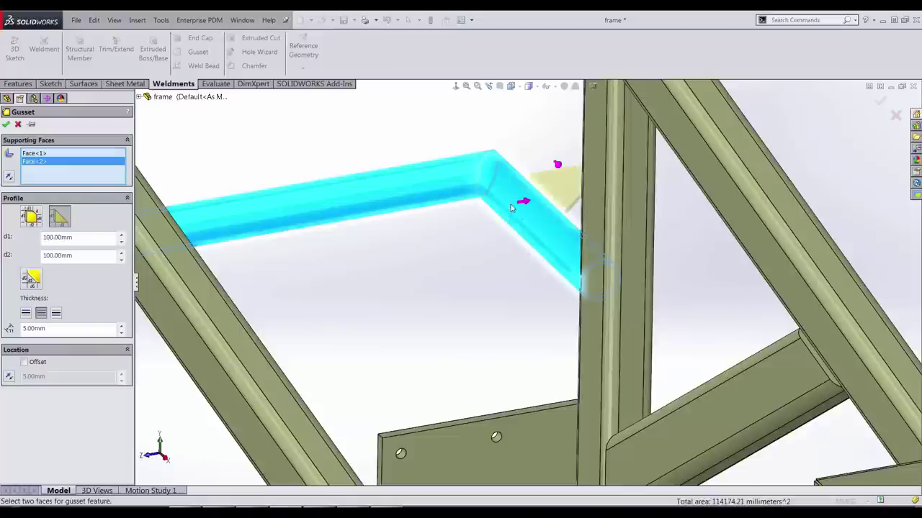
key("Return")
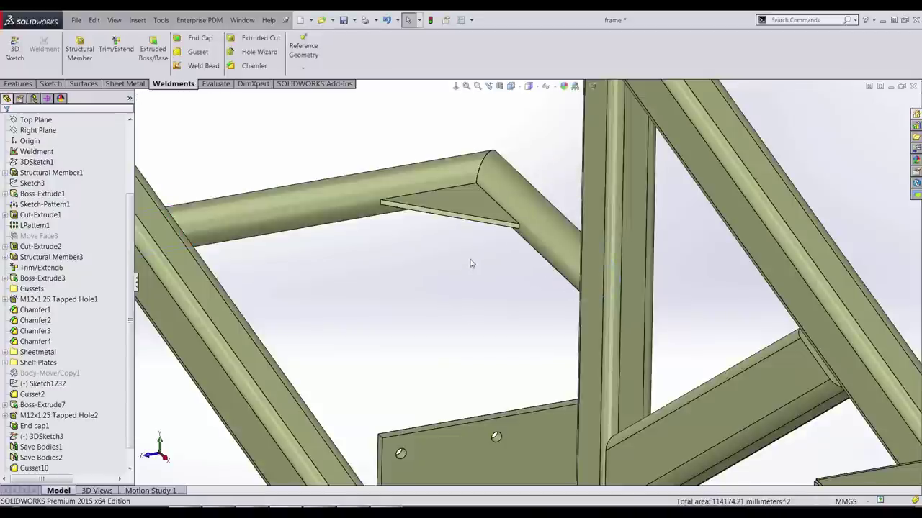
middle_click_drag(471, 264, 453, 314)
Step: Add a gusset between the diagonal tube and the upright, placed along the upright's edge
scroll(453, 314, "down", 5)
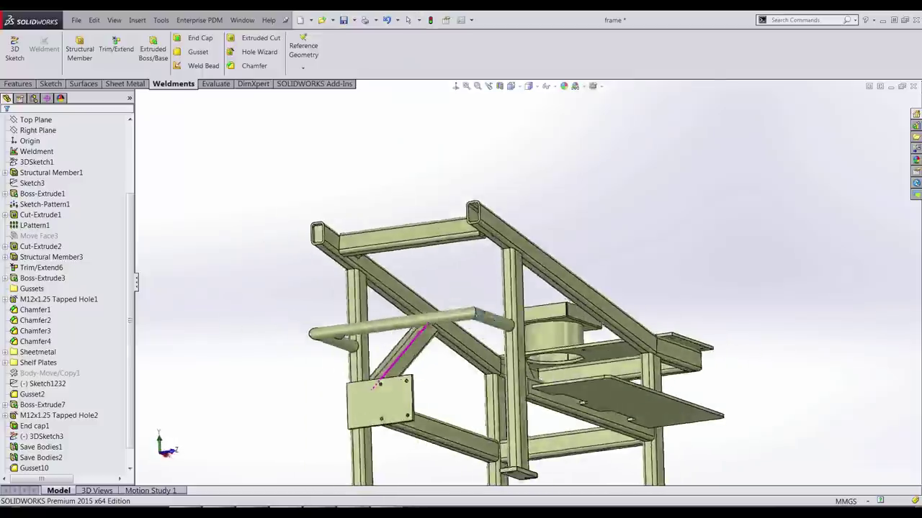
middle_click_drag(377, 385, 237, 166)
scroll(227, 139, "down", 6)
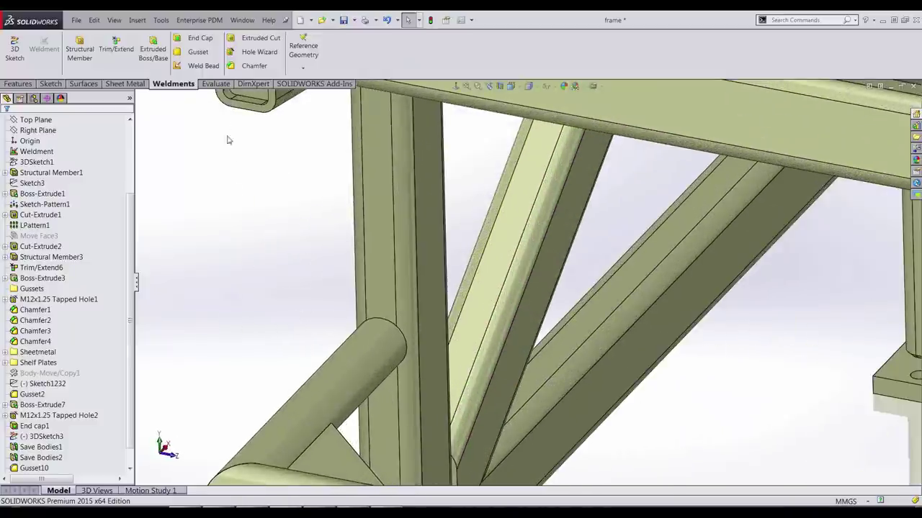
left_click(196, 51)
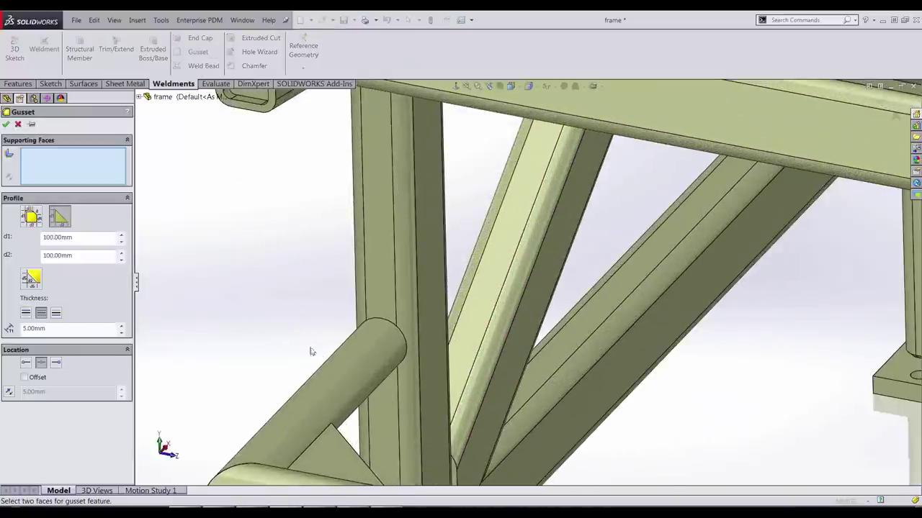
left_click(335, 379)
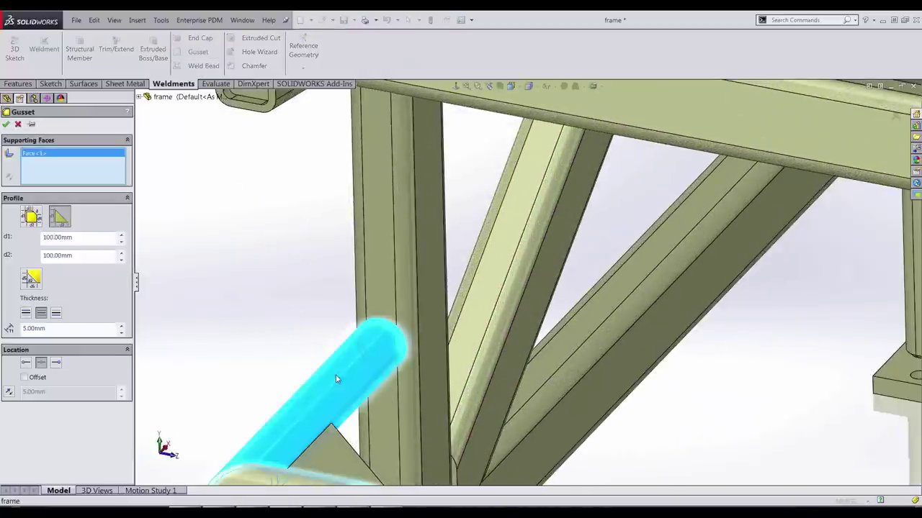
left_click(375, 287)
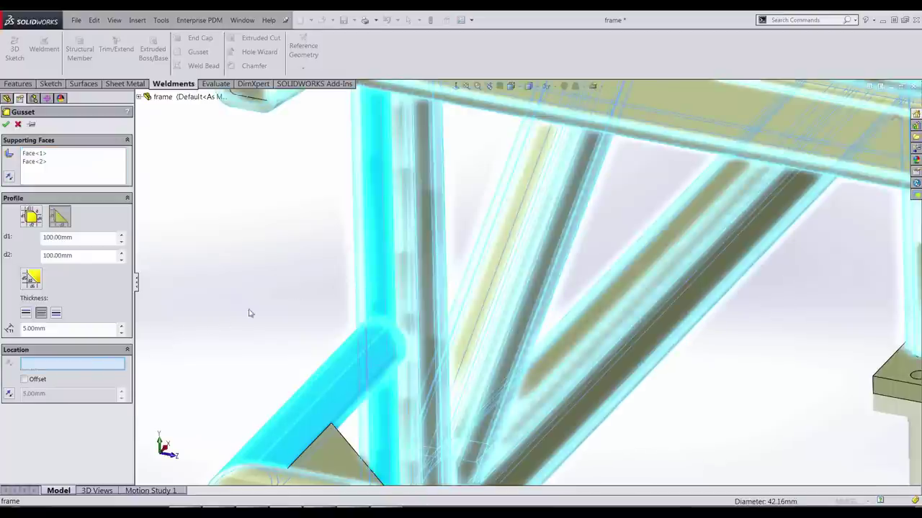
left_click(364, 251)
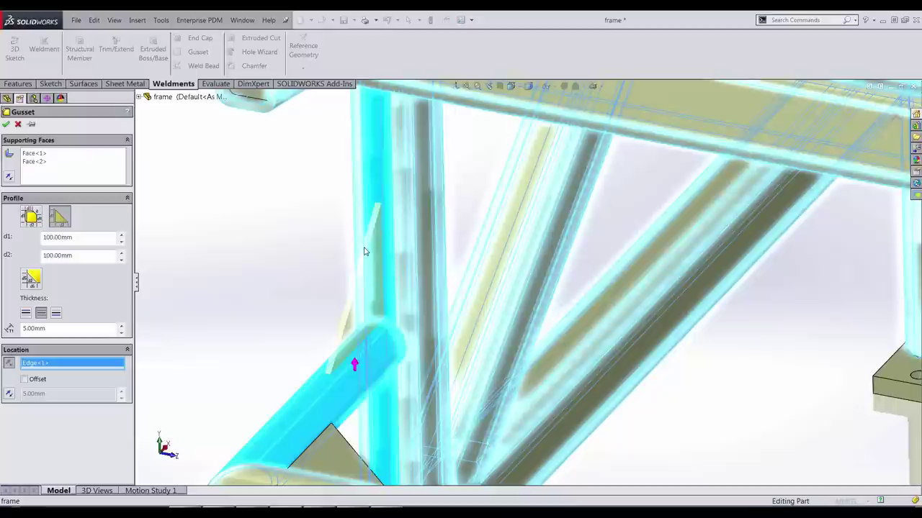
right_click(364, 252)
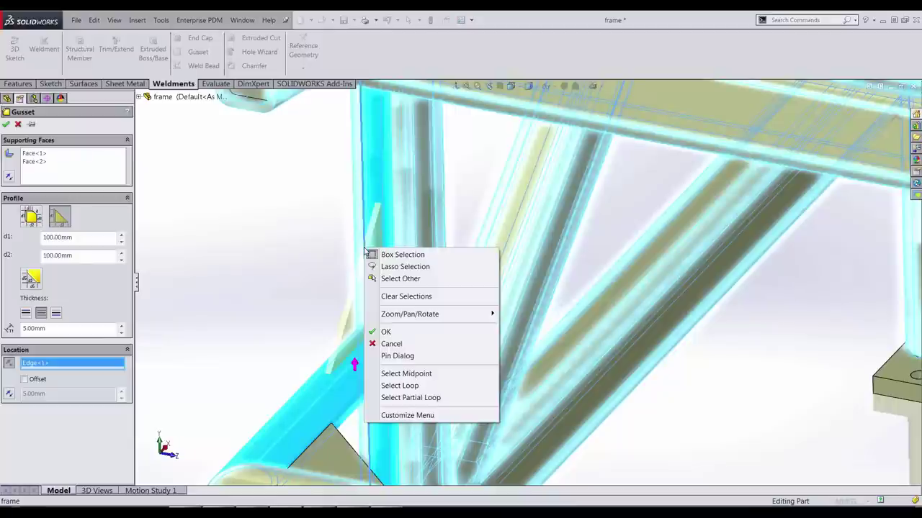
left_click(385, 330)
Step: Add a gusset between the bolt plate and the upright beam
key("f")
middle_click_drag(308, 293, 259, 302)
scroll(601, 258, "down", 5)
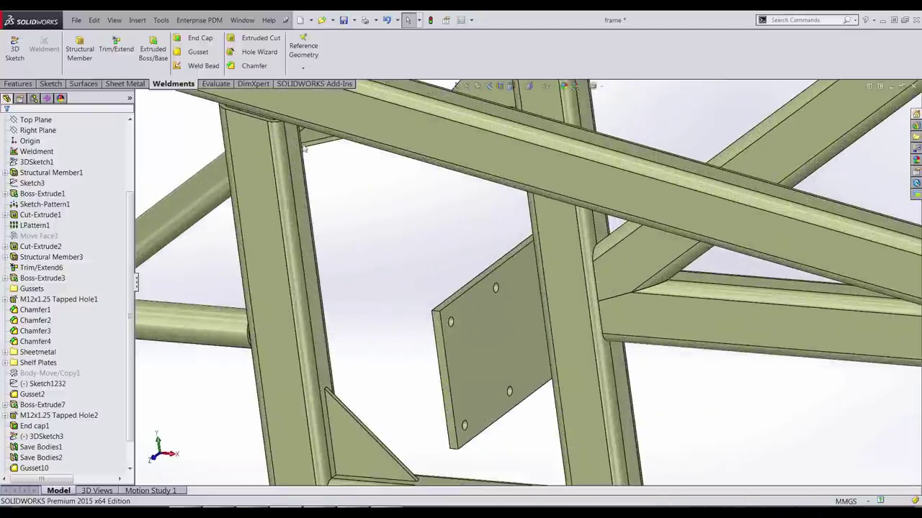
left_click(198, 52)
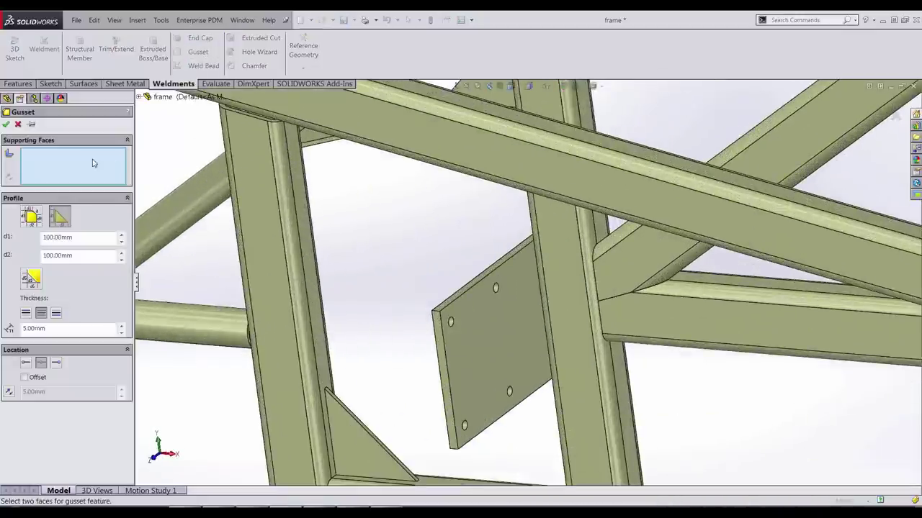
left_click(496, 321)
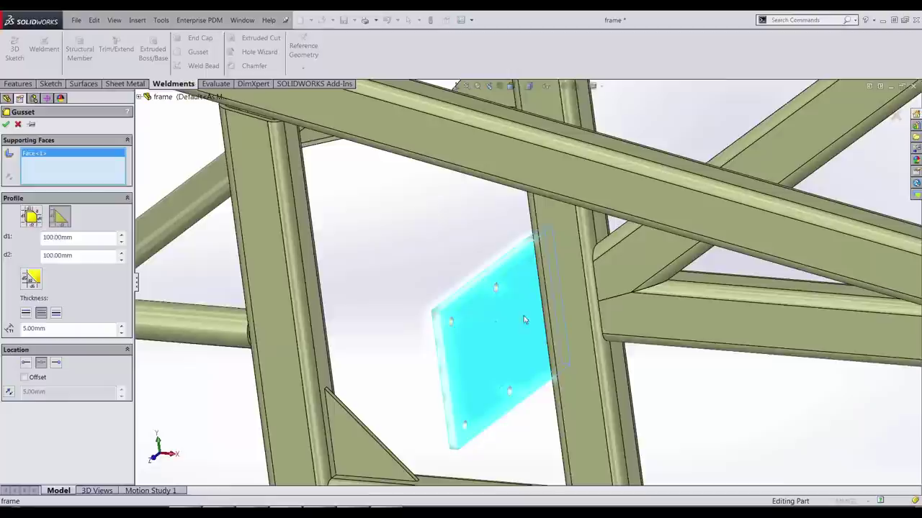
left_click(573, 290)
key("Return")
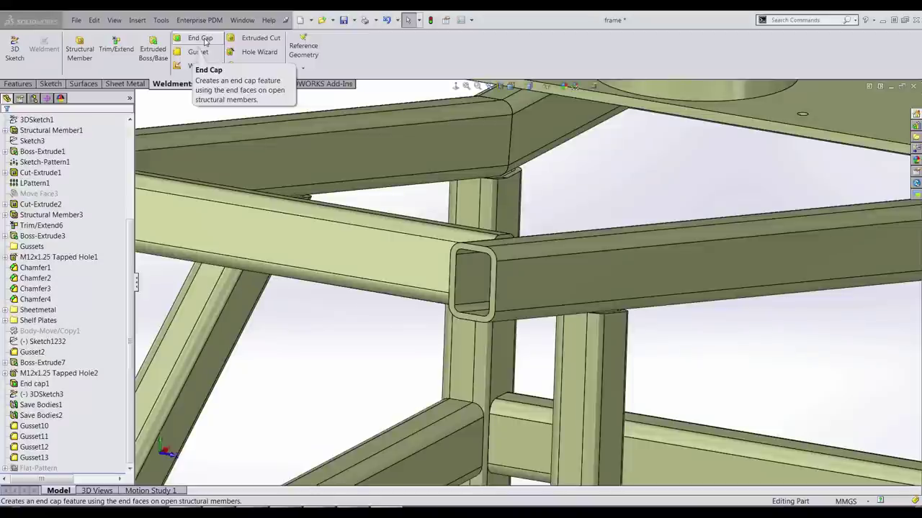
Step: Cap the open square tube end inward with 15.00mm thickness and a 1.00mm offset
left_click(201, 39)
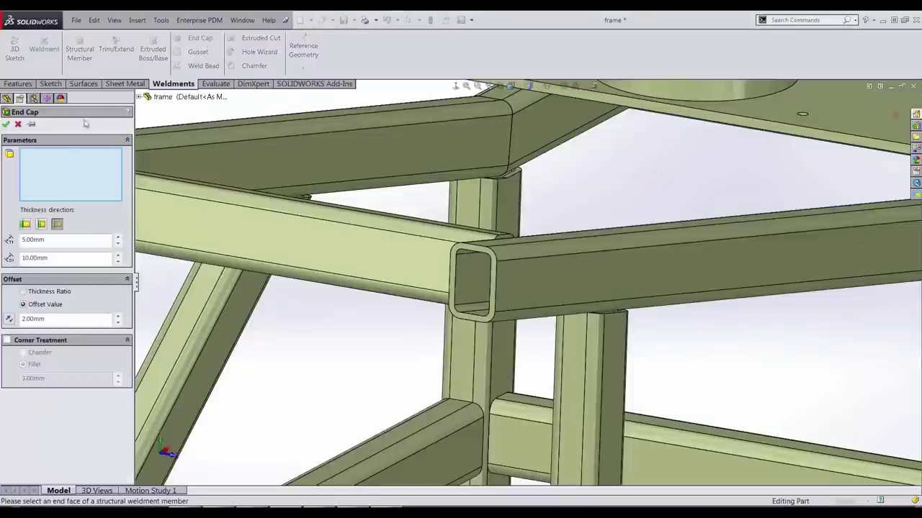
left_click(25, 224)
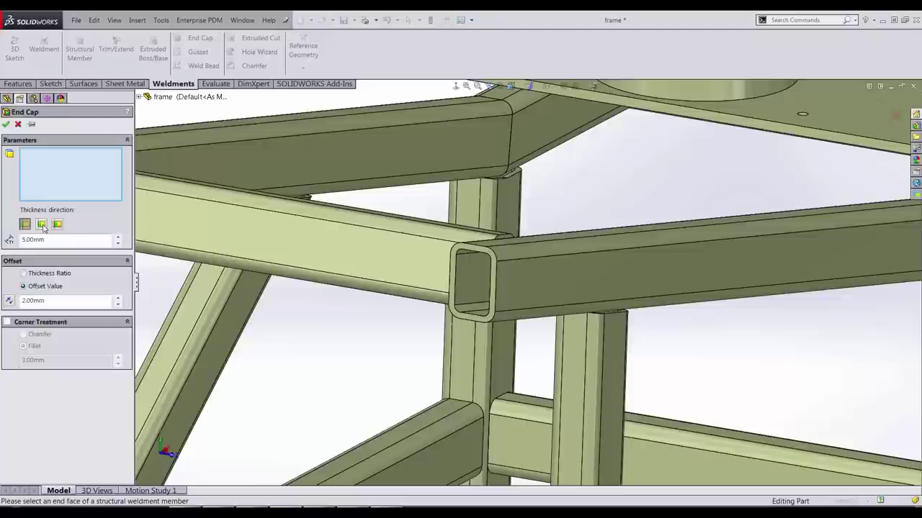
left_click(58, 225)
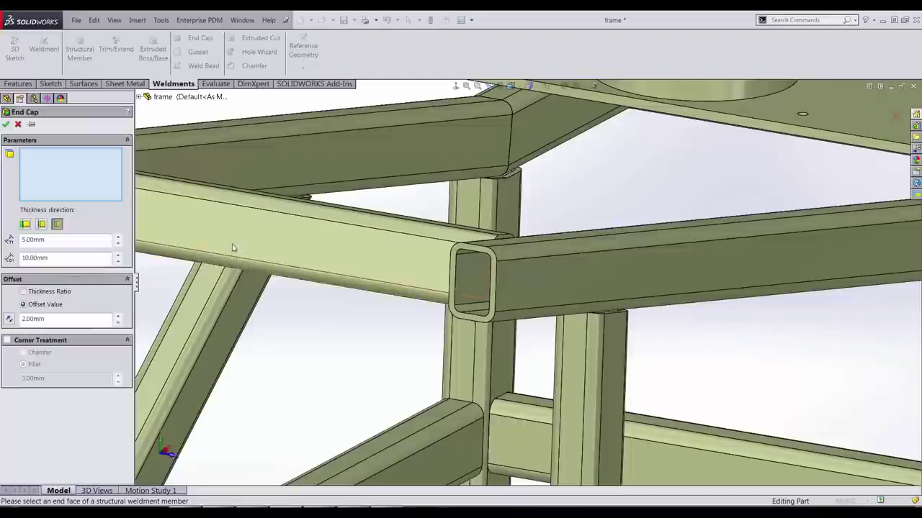
left_click(453, 258)
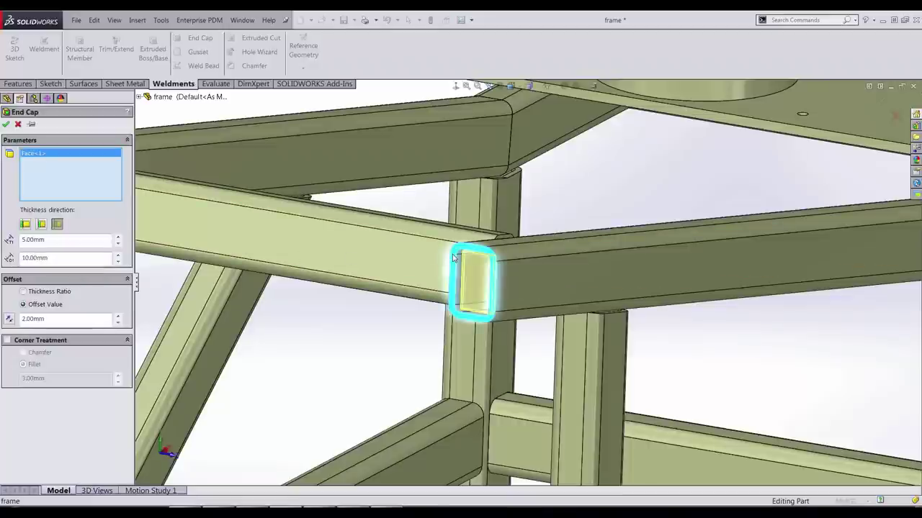
scroll(458, 261, "down", 5)
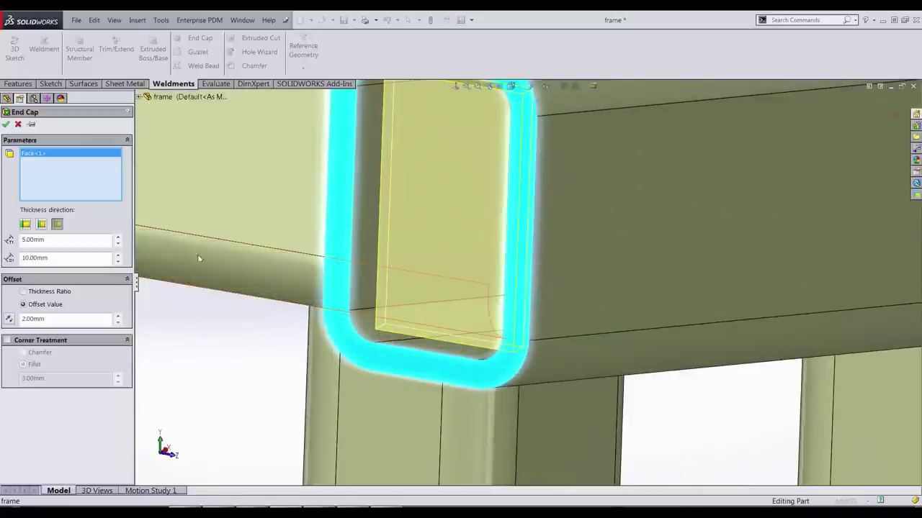
double_click(103, 259)
type("15")
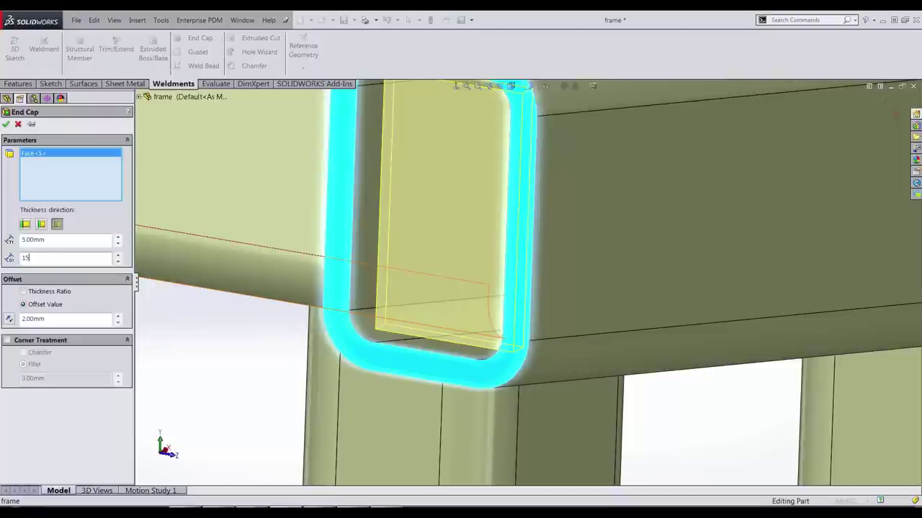
key("Return")
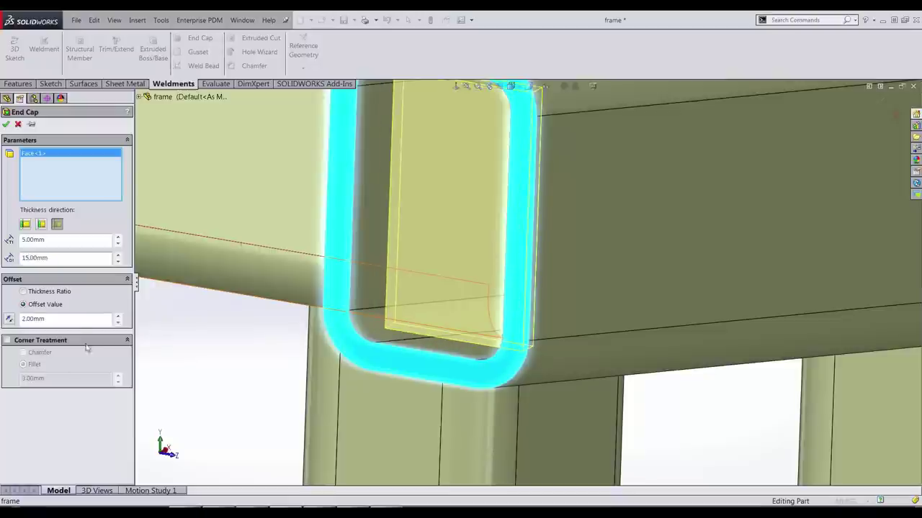
left_click_drag(72, 324, 12, 337)
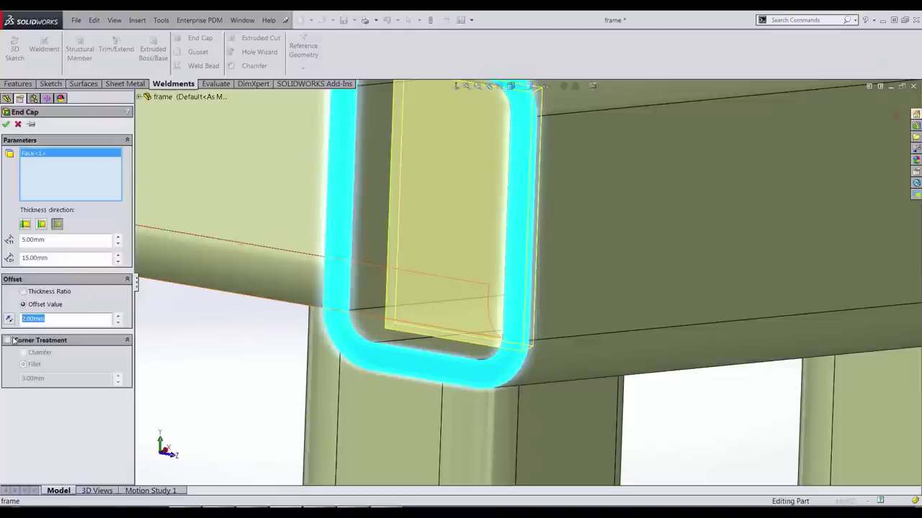
type("1")
key("Return")
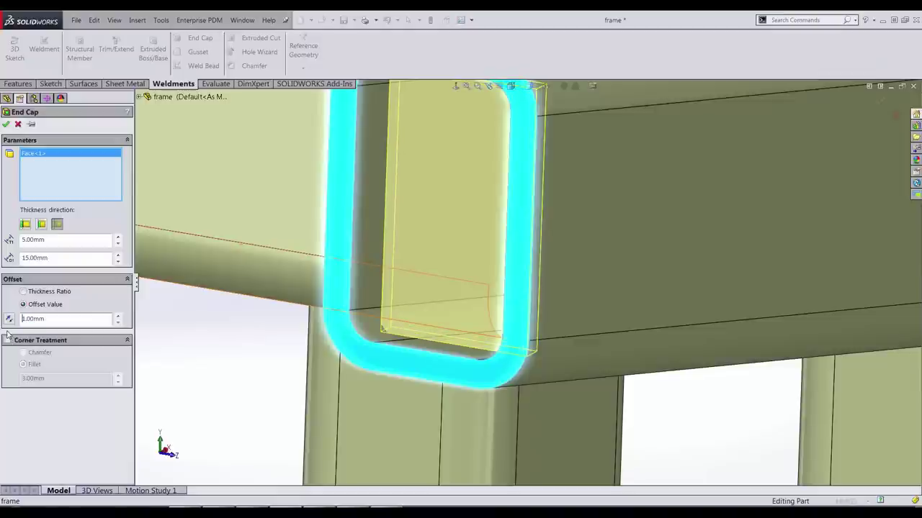
left_click(6, 124)
scroll(473, 137, "down", 5)
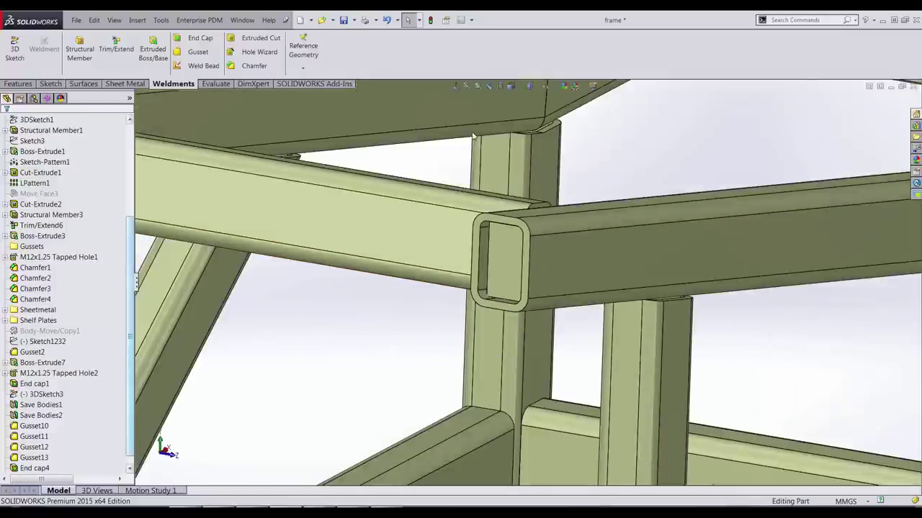
left_click(502, 86)
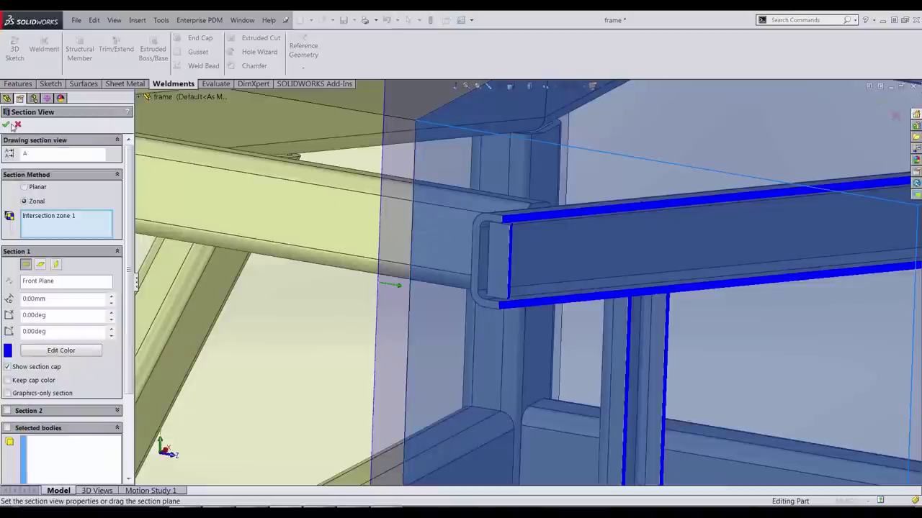
left_click(16, 125)
middle_click_drag(441, 260, 389, 230)
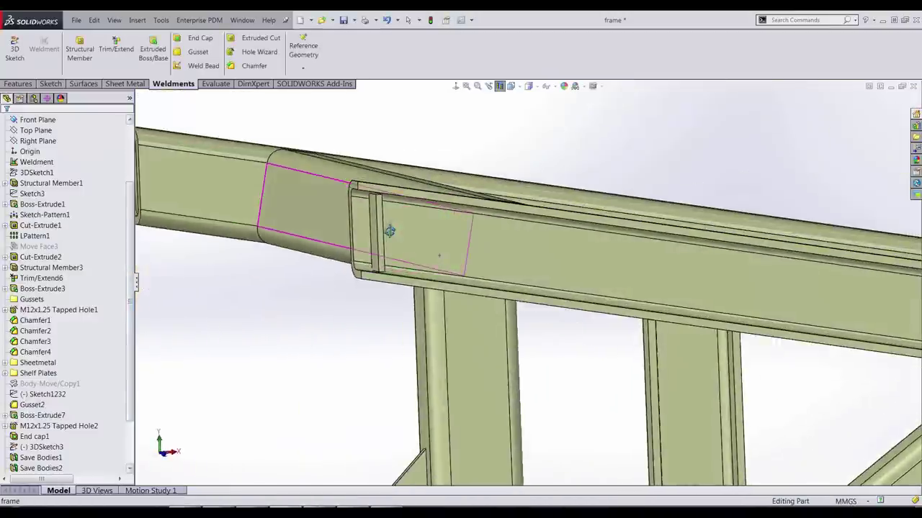
scroll(389, 231, "down", 5)
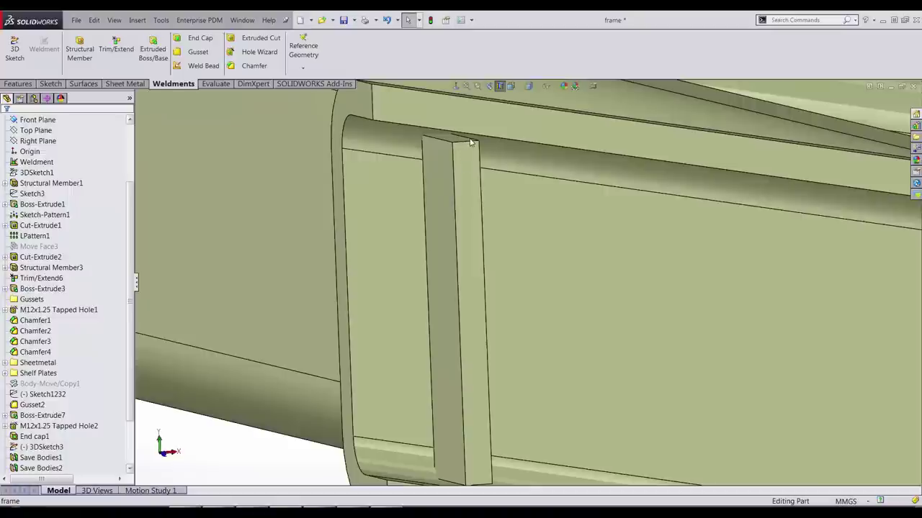
scroll(461, 159, "up", 6)
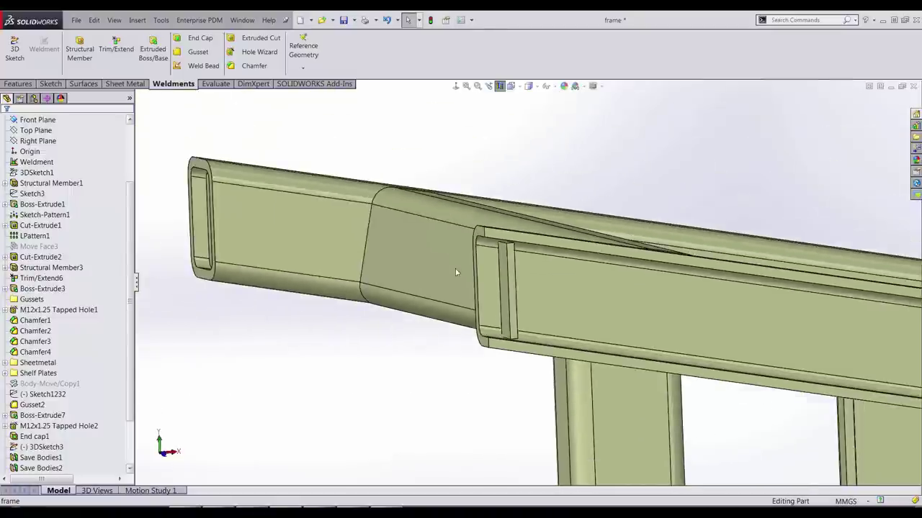
middle_click_drag(458, 273, 504, 298)
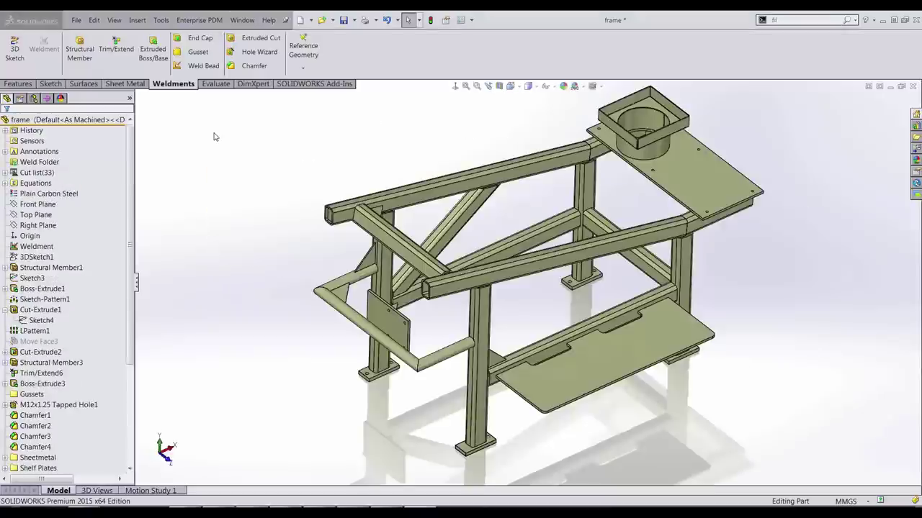
Step: Define a weld path joining the corner gusset faces to the round tube faces
left_click(203, 66)
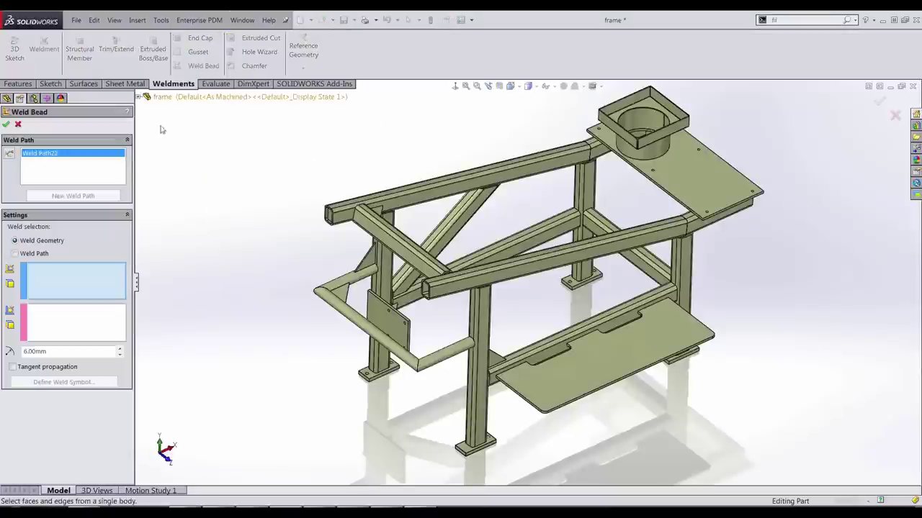
scroll(364, 346, "down", 5)
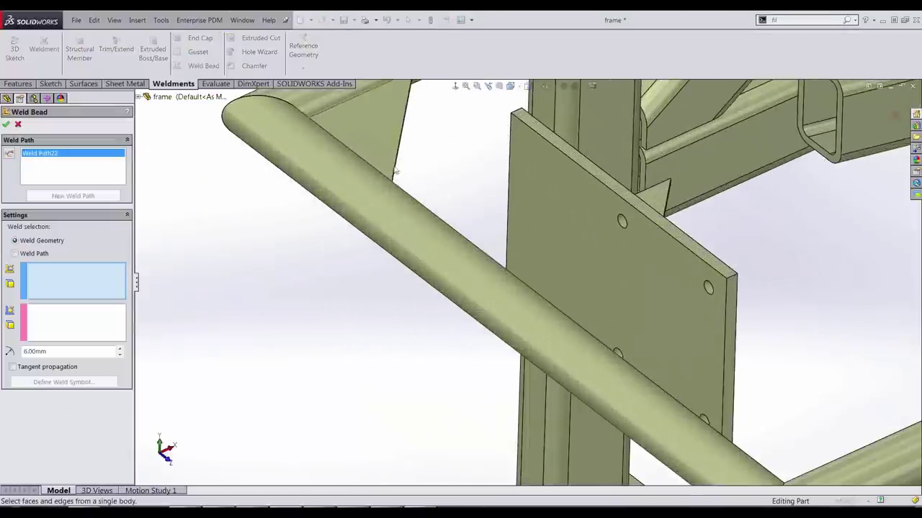
scroll(403, 281, "up", 2)
scroll(439, 209, "down", 2)
left_click(439, 209)
left_click(424, 180)
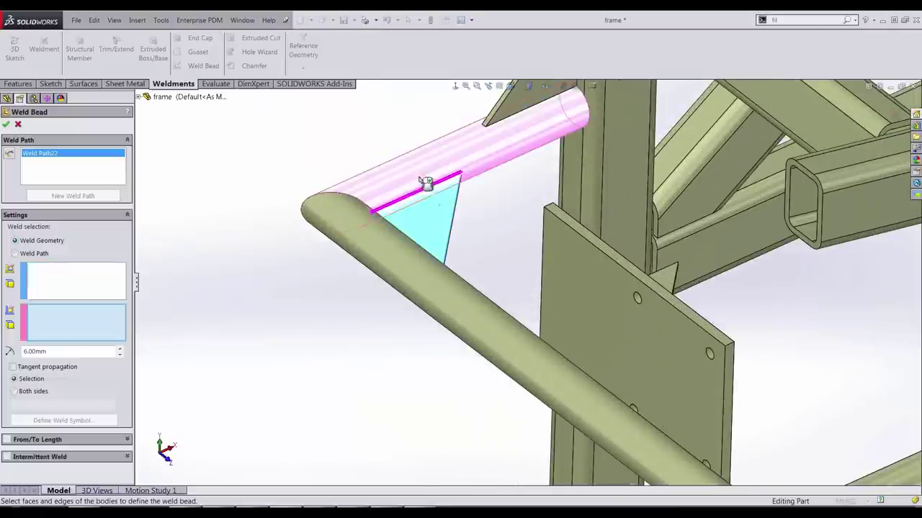
left_click(380, 242)
right_click(343, 290)
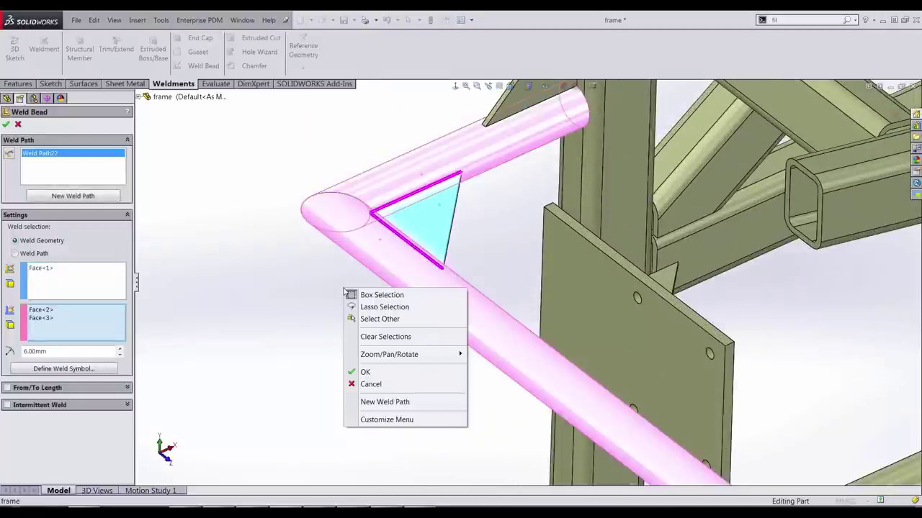
left_click(384, 401)
Step: Define a weld path joining the shelf plate face to the tube behind it
scroll(518, 277, "up", 5)
scroll(580, 278, "down", 4)
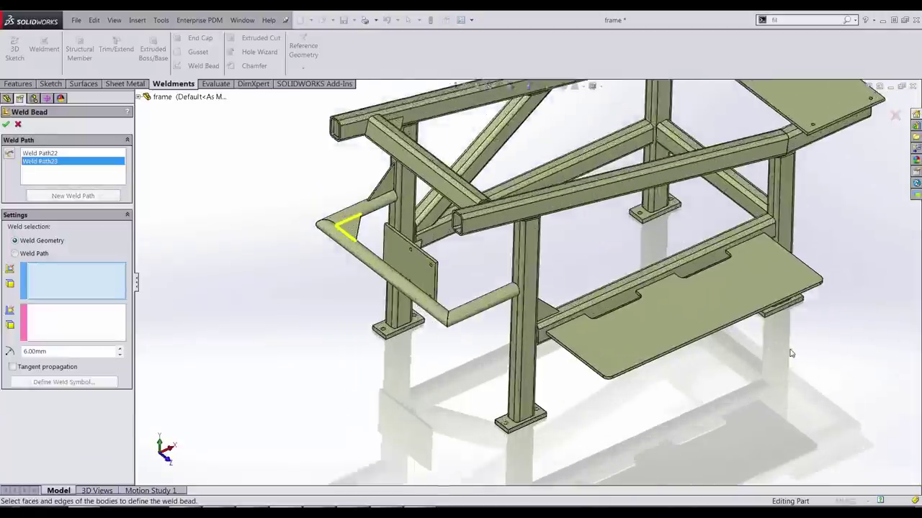
left_click(581, 278)
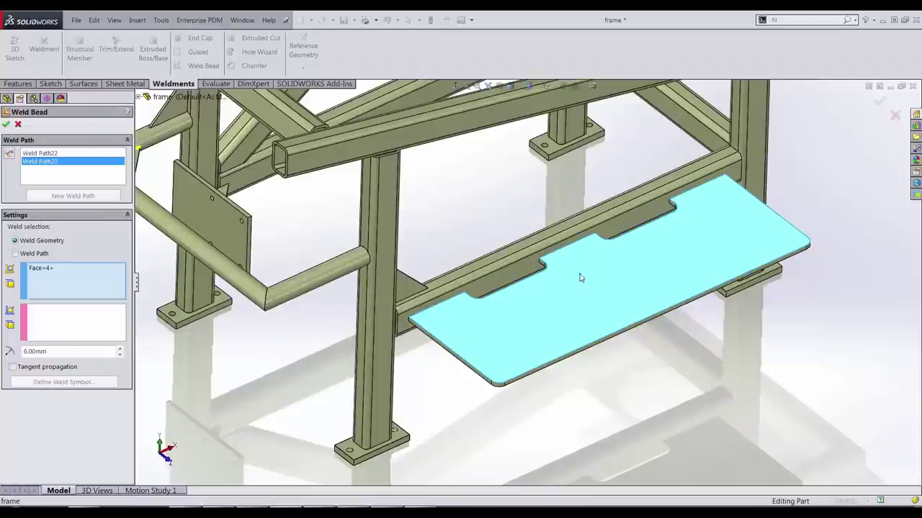
left_click(511, 280)
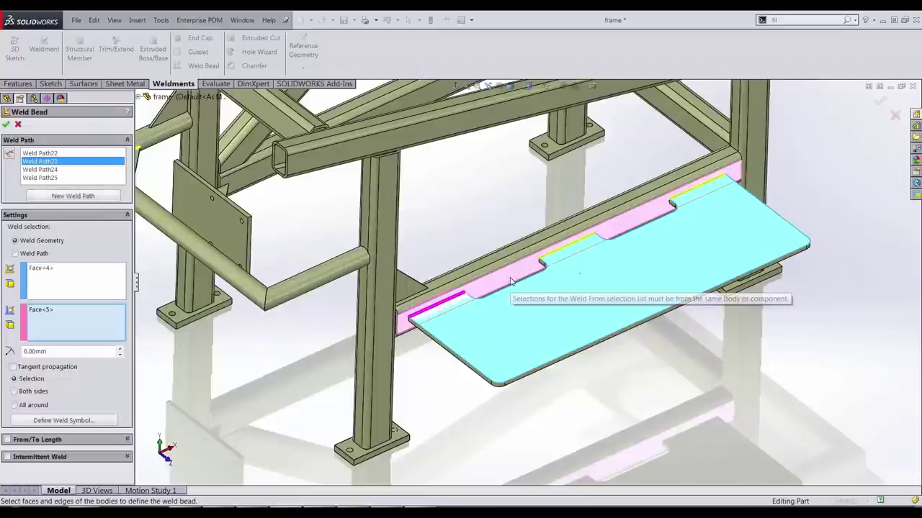
right_click(589, 380)
left_click(617, 352)
scroll(612, 354, "up", 5)
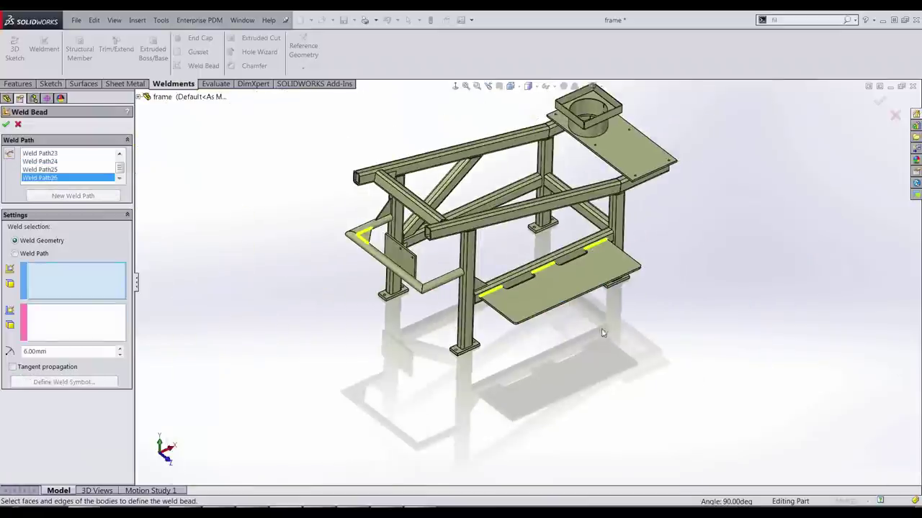
Step: Select the hopper flange's corner seam edge and adjacent narrow face as weld sets
middle_click_drag(600, 329, 665, 216)
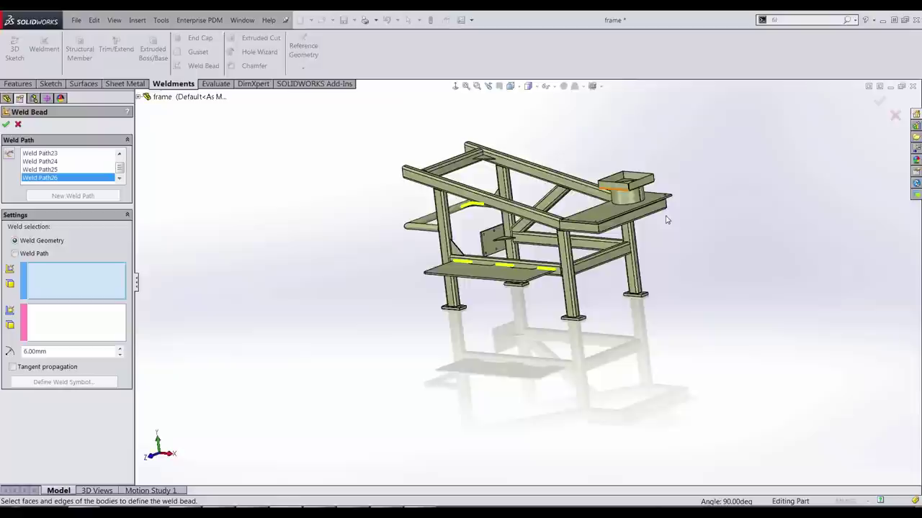
scroll(551, 229, "down", 6)
scroll(552, 229, "down", 5)
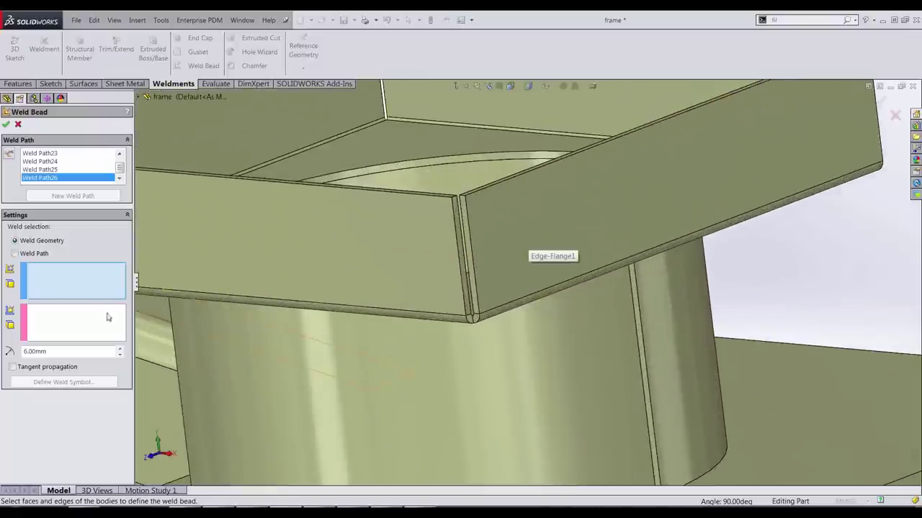
left_click(108, 317)
scroll(460, 247, "down", 3)
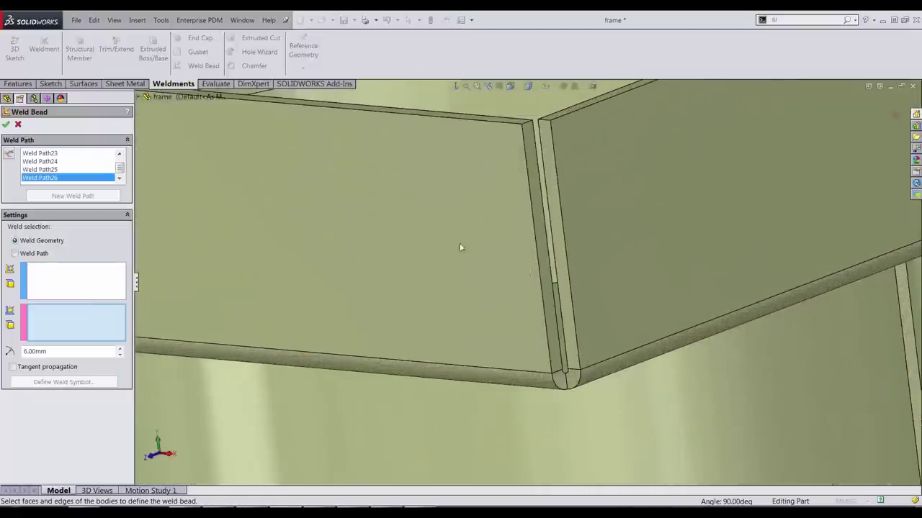
left_click(541, 202)
left_click(104, 285)
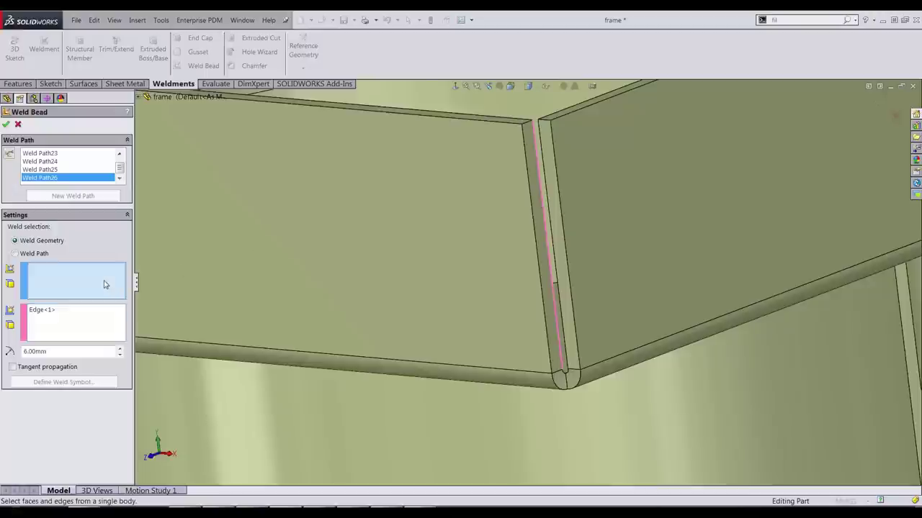
left_click(555, 196)
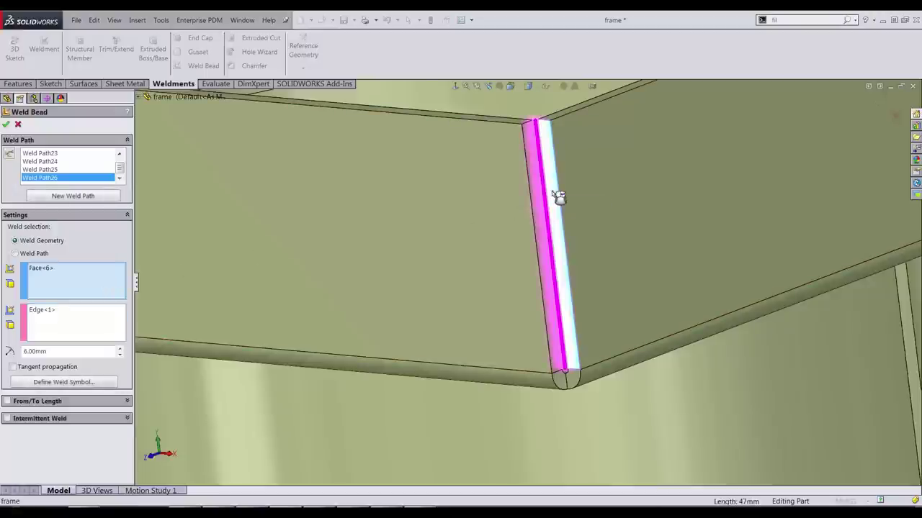
key("f")
Step: Start a new weld path and switch to defining welds from edges
right_click(743, 267)
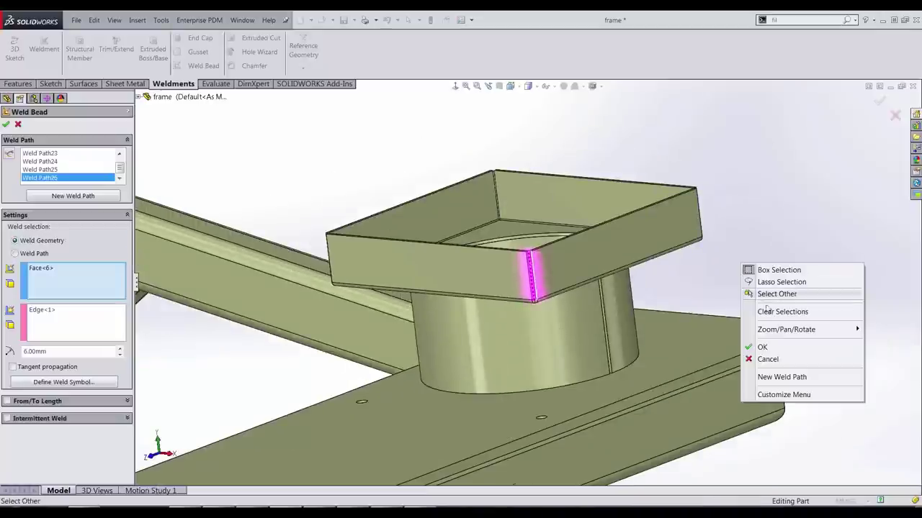
left_click(781, 377)
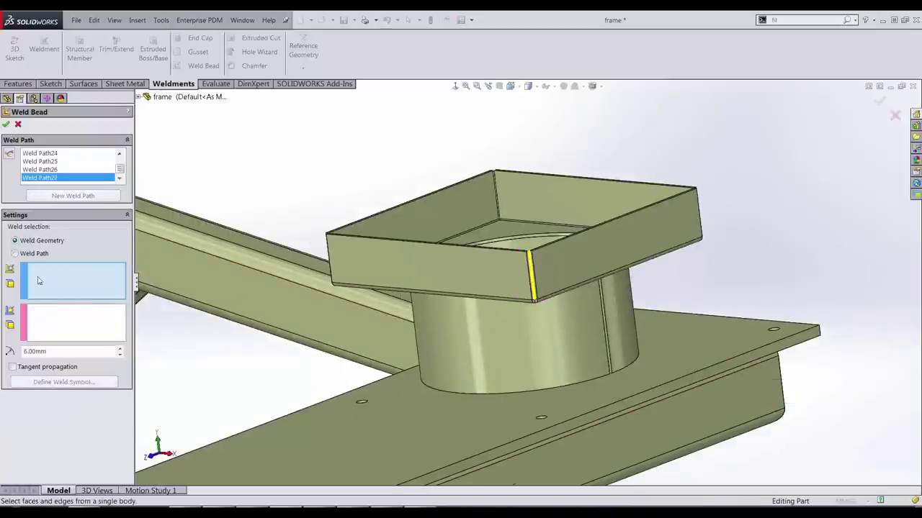
left_click(15, 253)
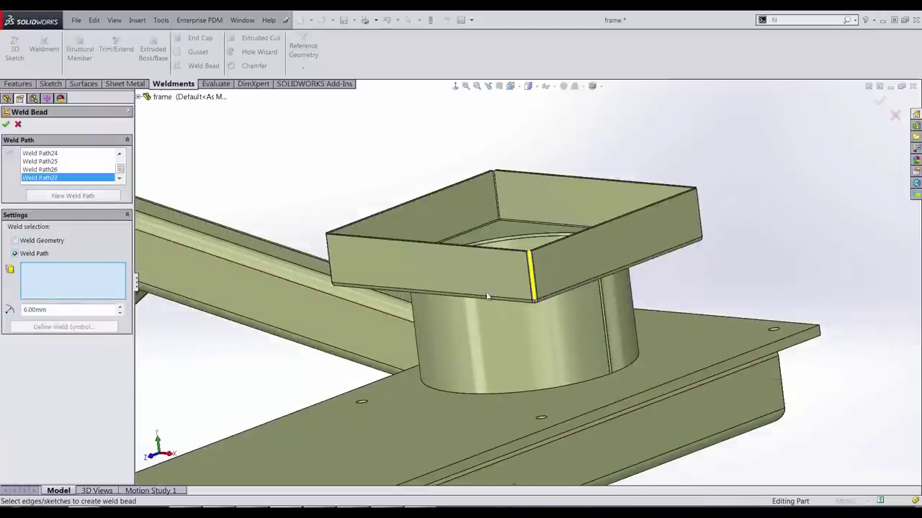
Step: Add the hopper collar's vertical seam edge as a weld path
scroll(487, 297, "down", 5)
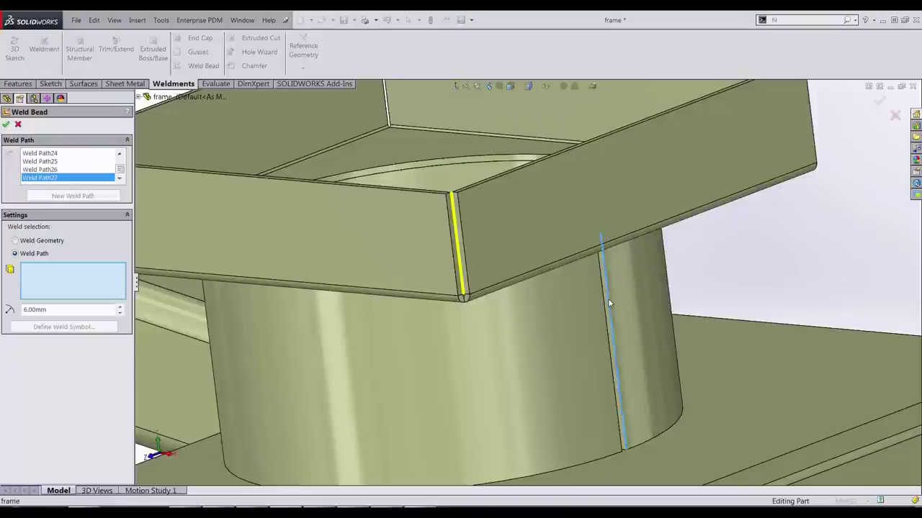
left_click(607, 298)
right_click(703, 273)
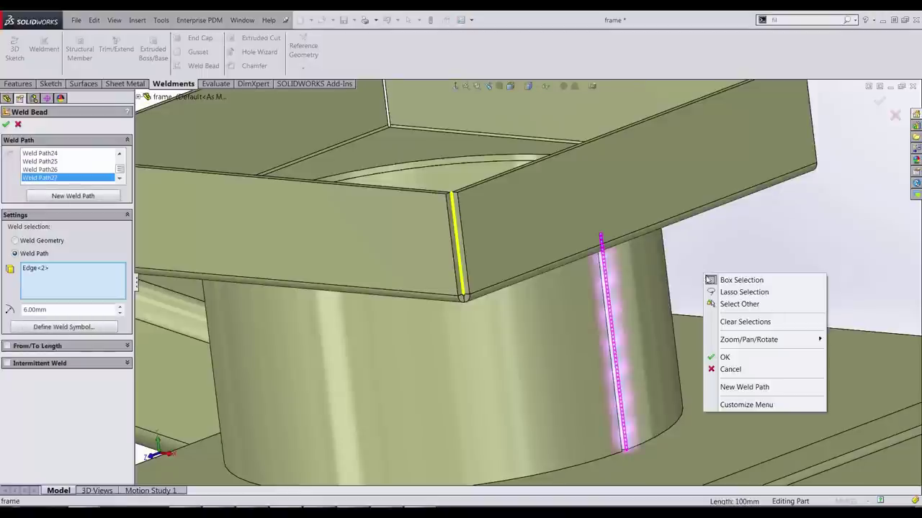
left_click(737, 387)
Step: Add the gusset plate's side and long top edges, then create the 6mm fillet welds
scroll(670, 366, "up", 5)
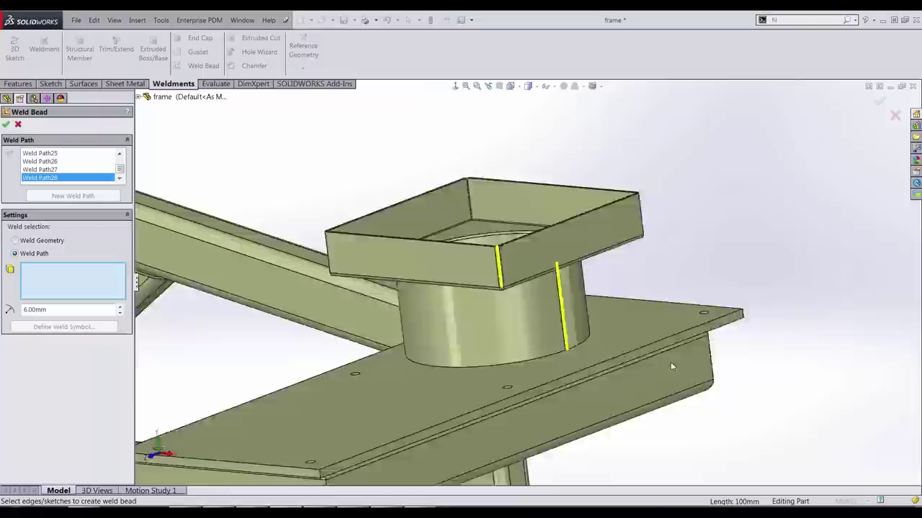
scroll(670, 366, "up", 5)
middle_click_drag(363, 340, 380, 354)
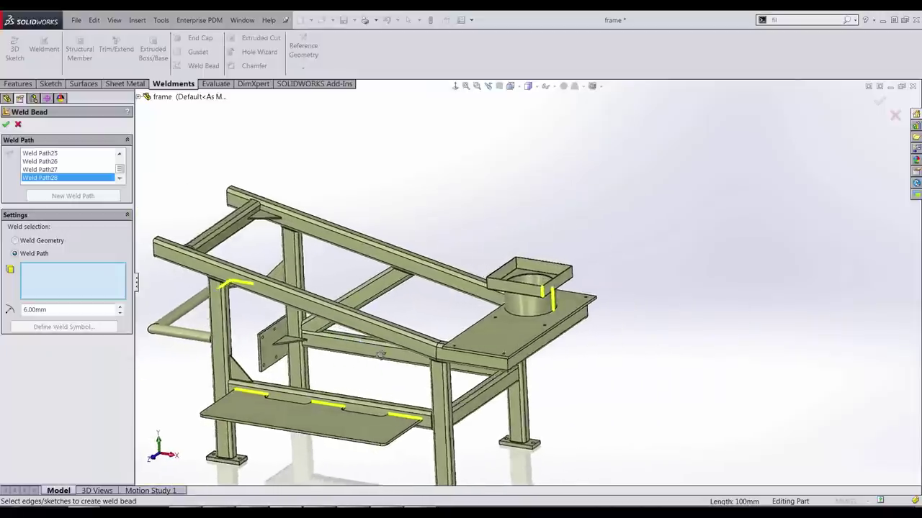
scroll(375, 319, "down", 8)
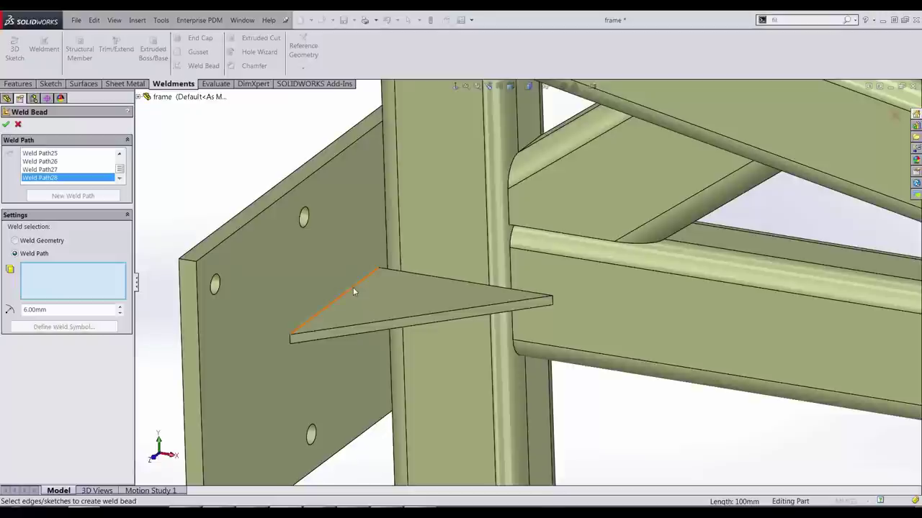
left_click(352, 290)
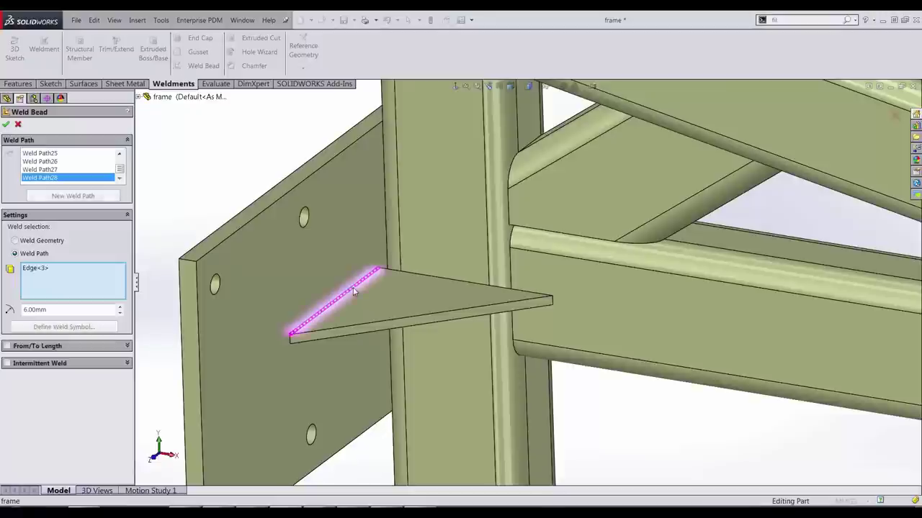
left_click(423, 276)
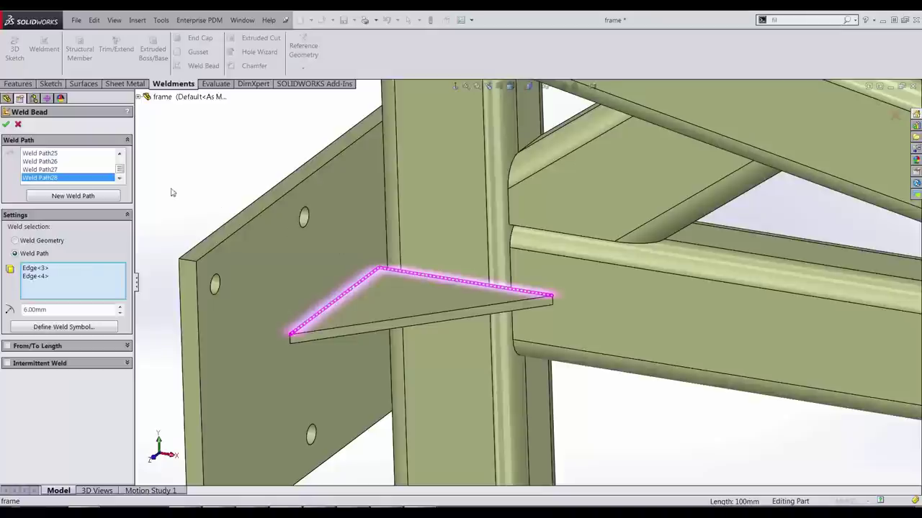
left_click(6, 125)
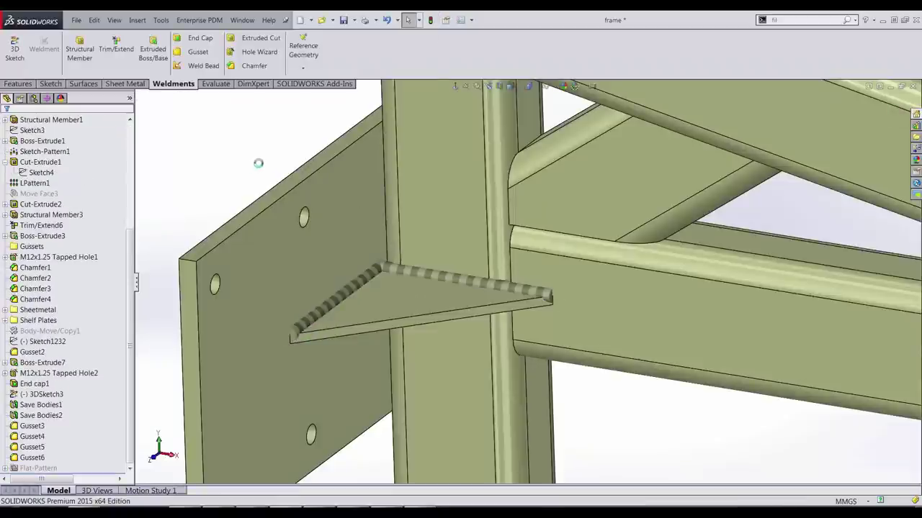
Step: Inspect the gusset's welds and select the 6mm Fillet Weld and Weld Folder
middle_click_drag(249, 177, 380, 194)
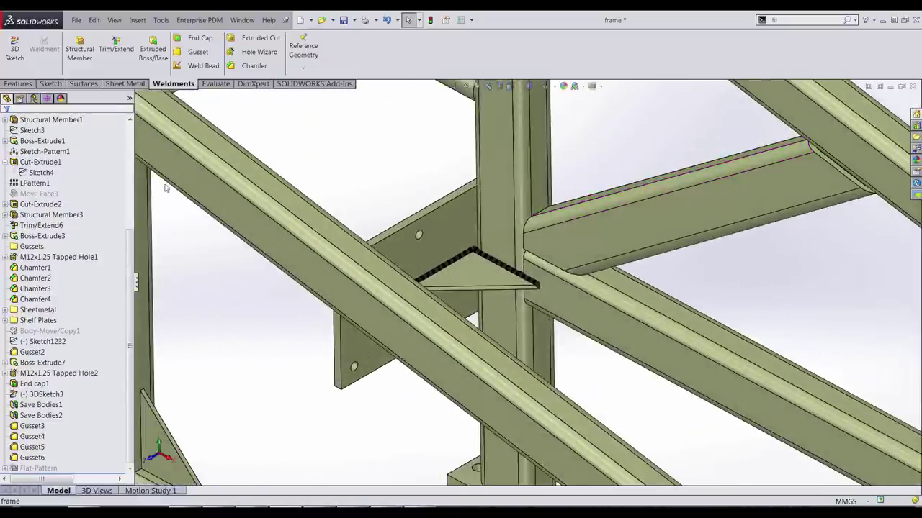
scroll(108, 273, "up", 5)
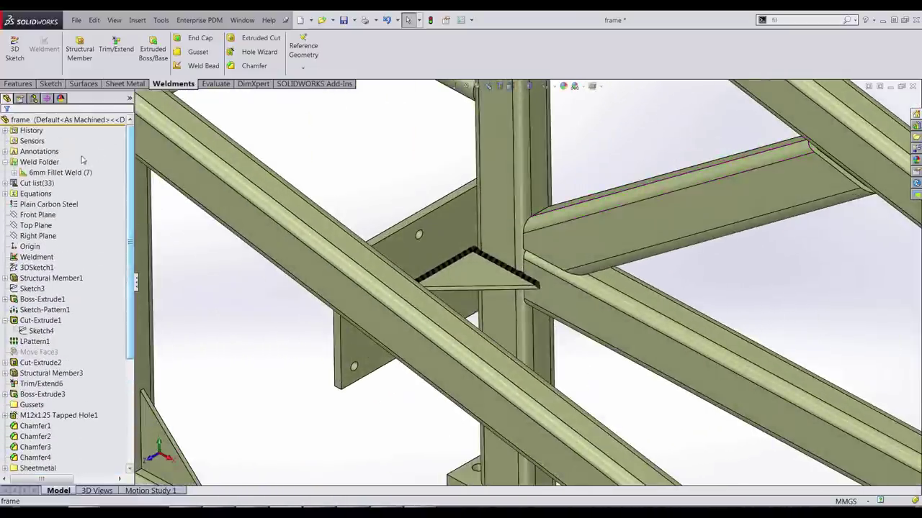
left_click(62, 172)
left_click(40, 162)
Step: Suspend automatic rebuild for the Weld Folder and accept the manual-rebuild warning
right_click(44, 163)
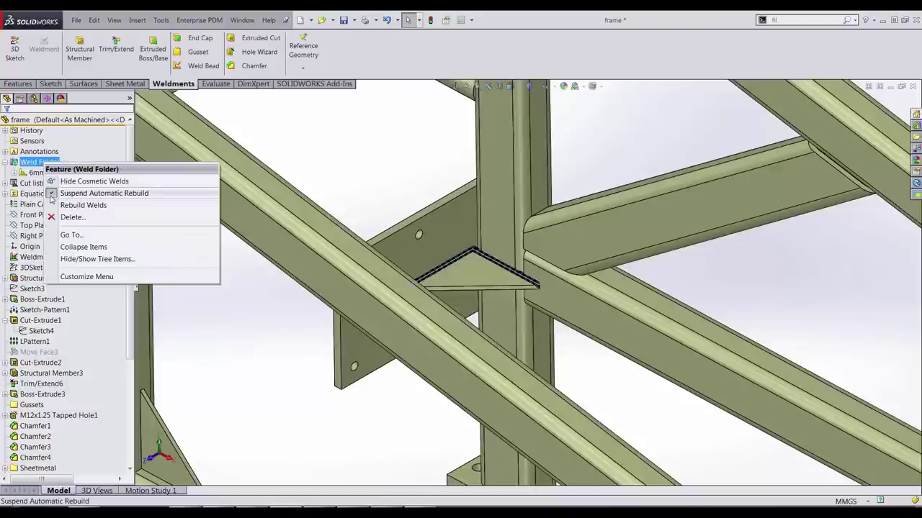
left_click(52, 194)
right_click(44, 165)
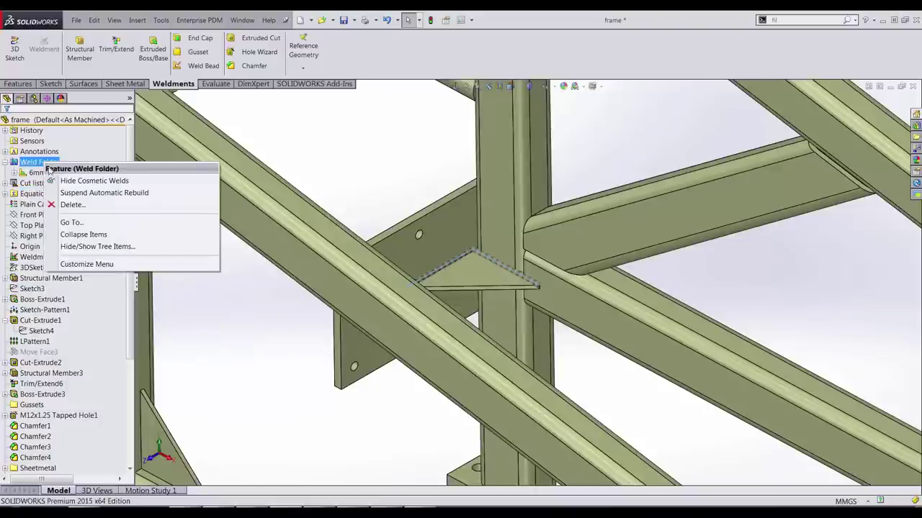
left_click(50, 194)
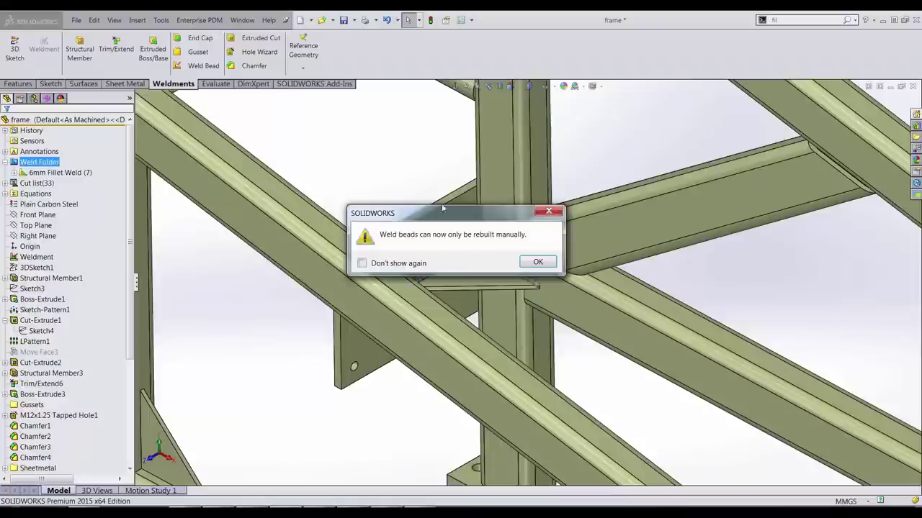
left_click(538, 263)
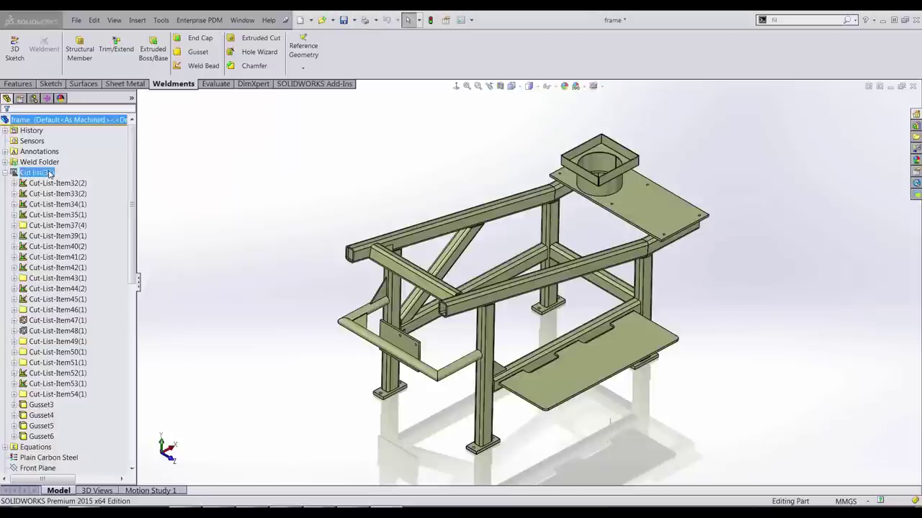
Step: Set the cut list to update automatically and rename its folders by Description in Weldments properties
right_click(48, 173)
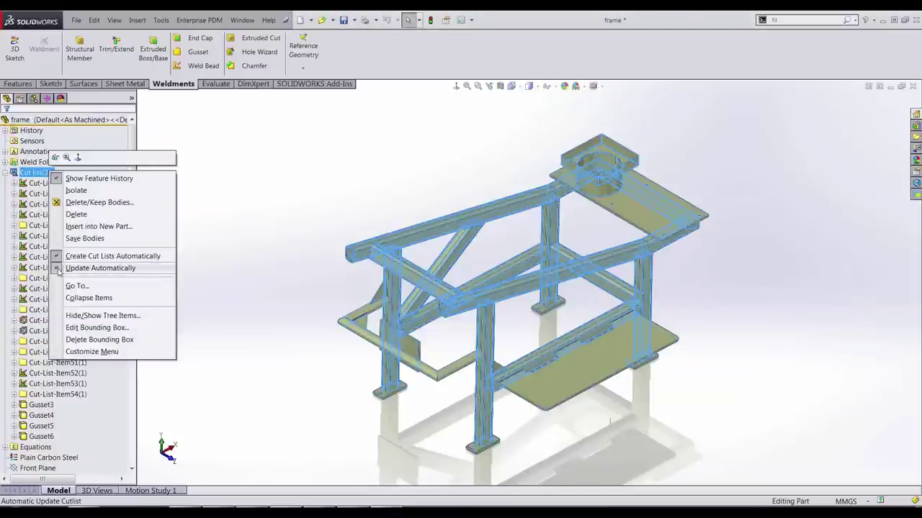
left_click(87, 268)
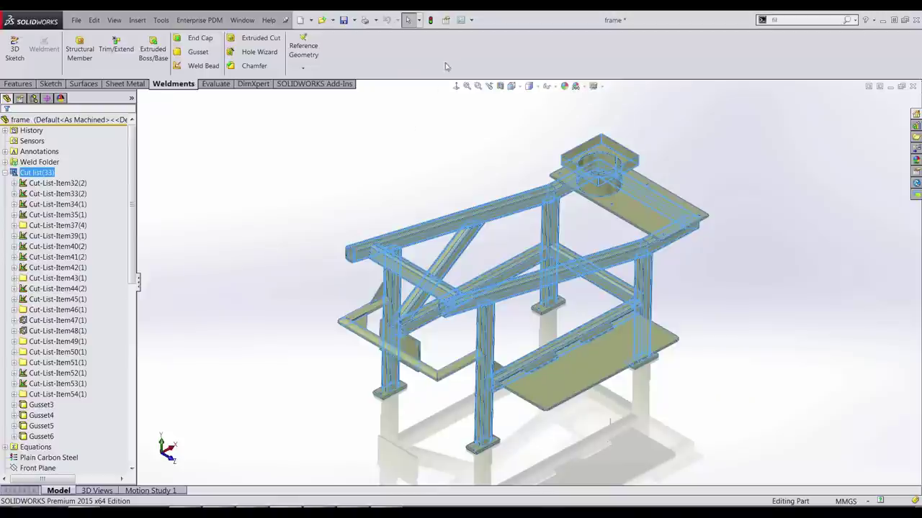
left_click(461, 20)
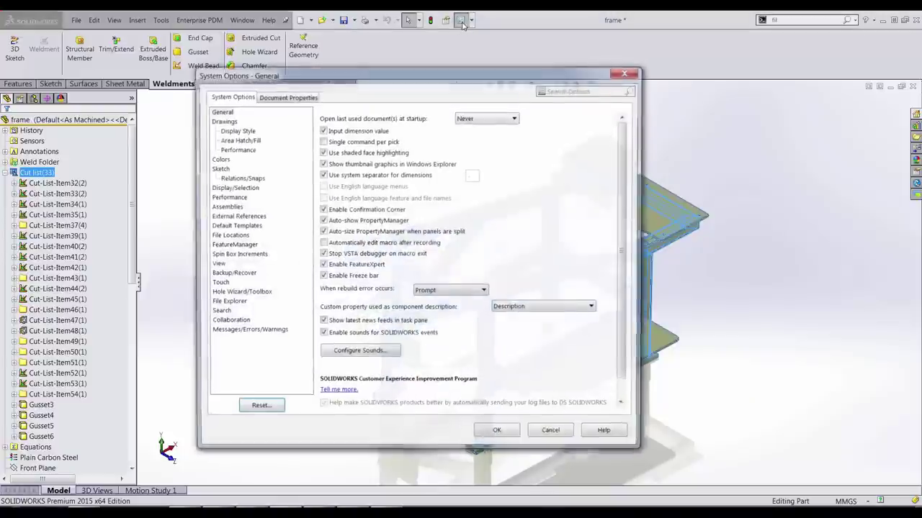
left_click(305, 97)
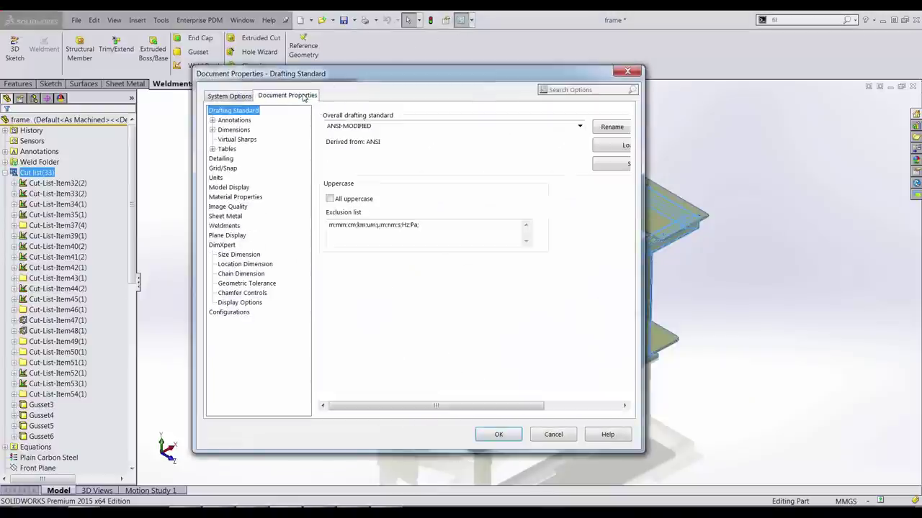
left_click(231, 227)
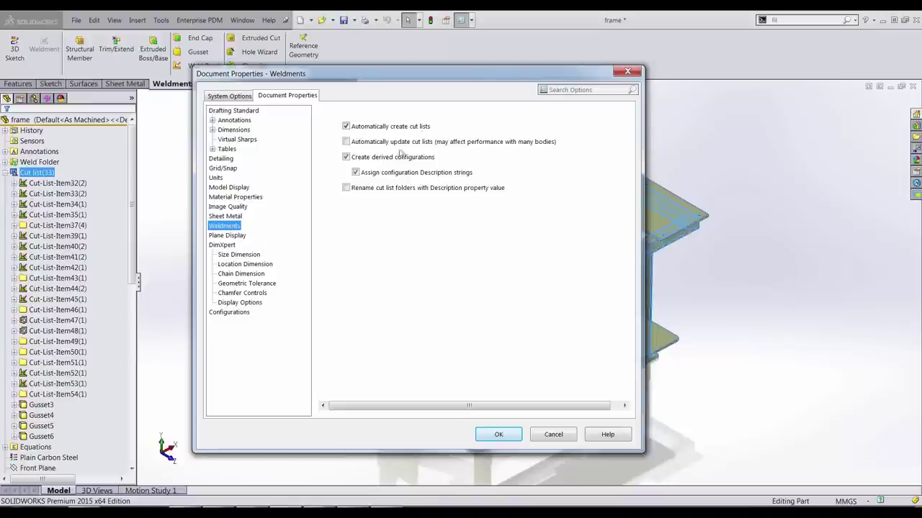
left_click(345, 142)
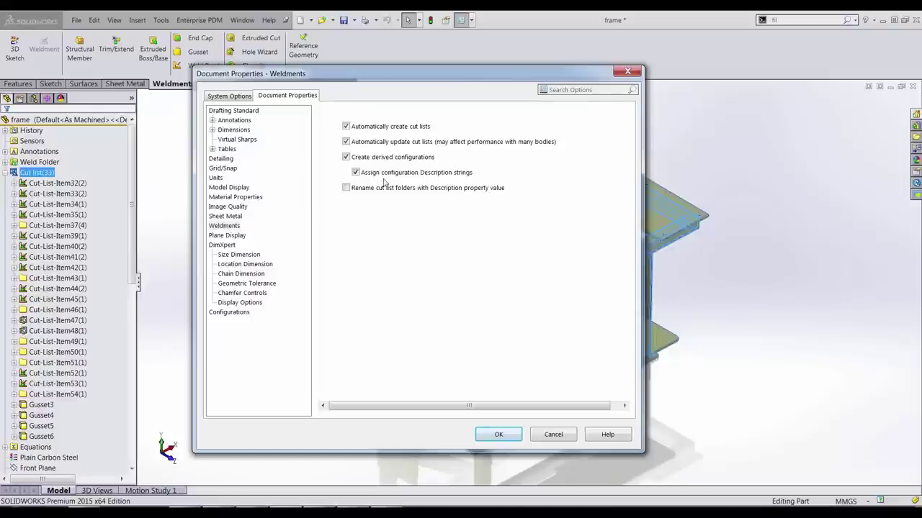
left_click(347, 188)
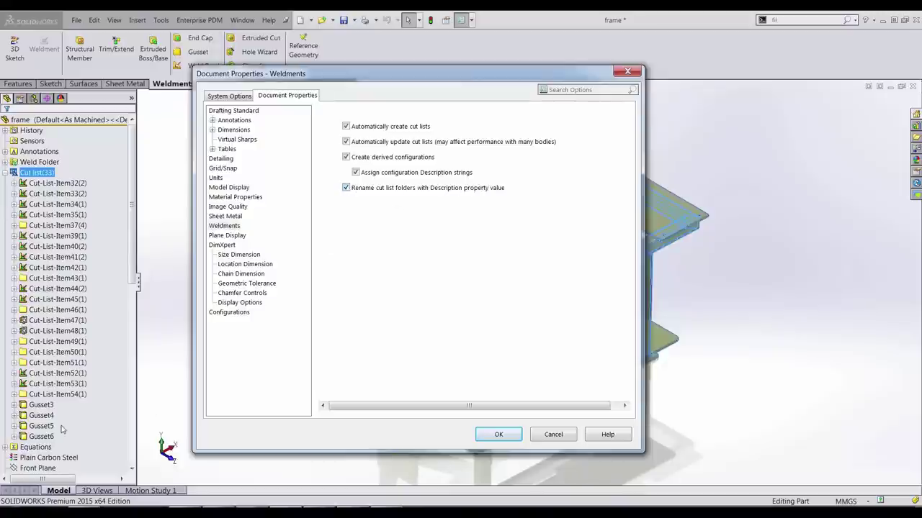
left_click(494, 435)
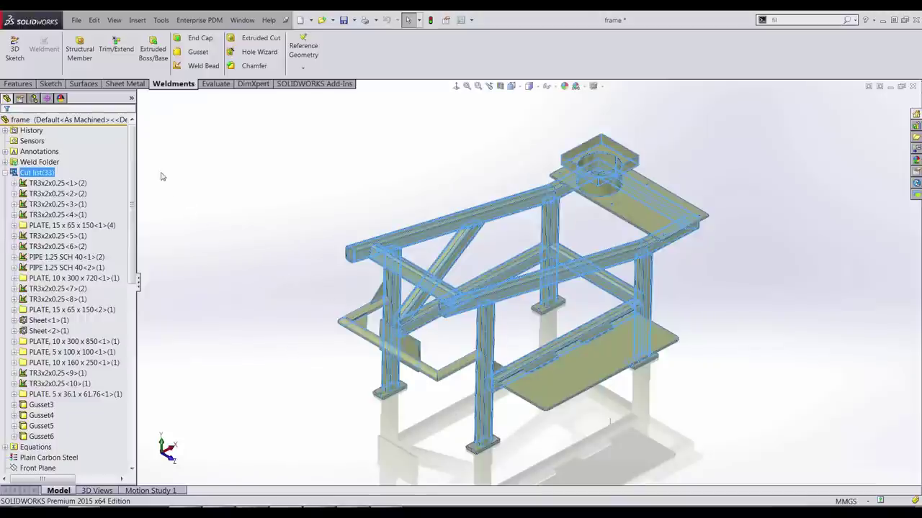
left_click(60, 195)
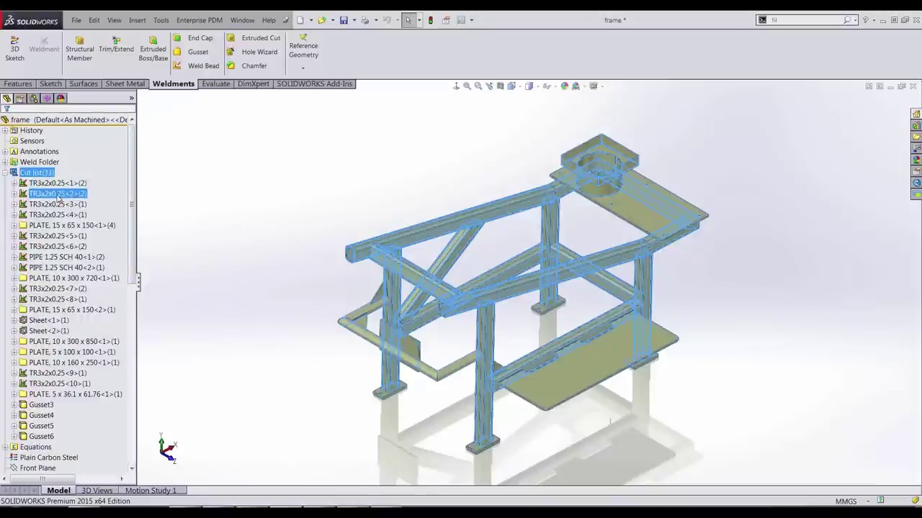
right_click(59, 198)
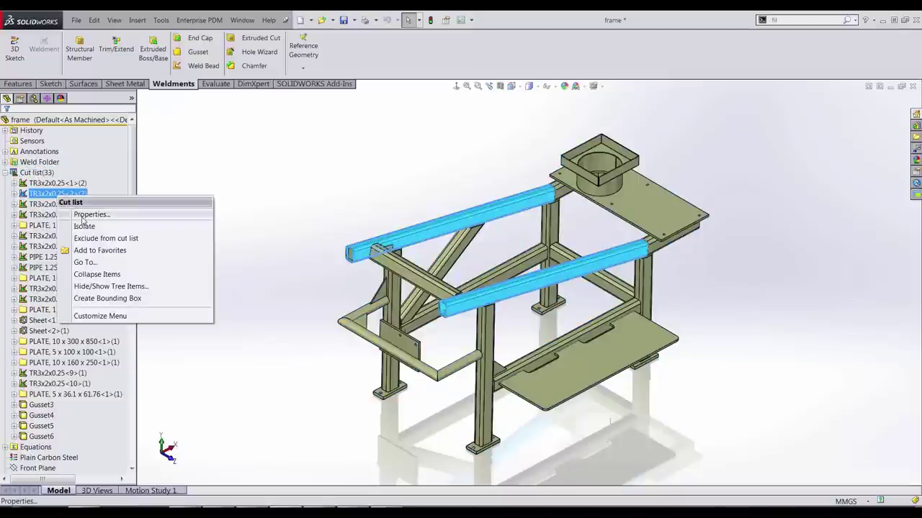
left_click(85, 215)
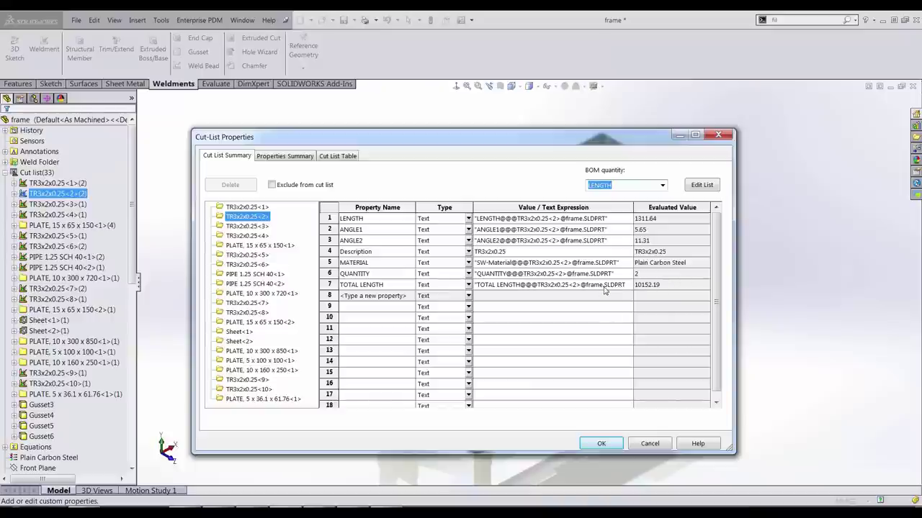
left_click(602, 445)
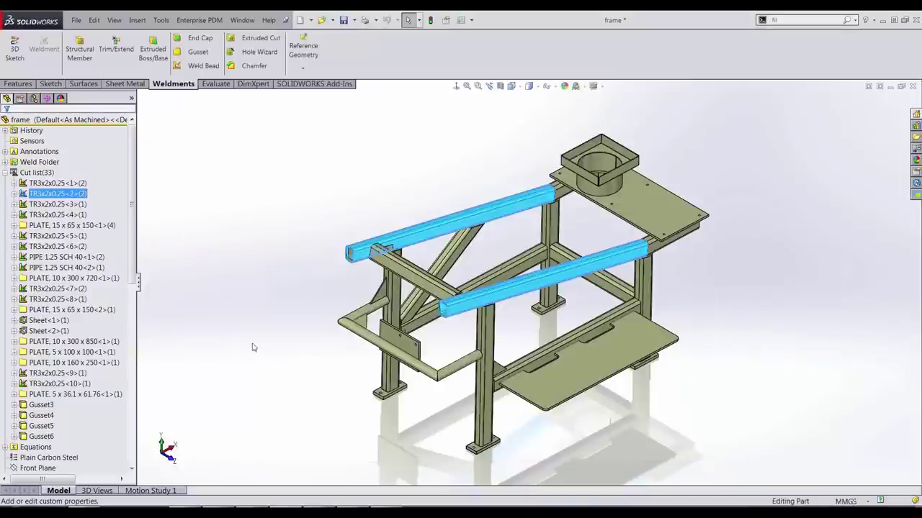
Step: Add Chamfer1 through Chamfer4 to Favorites in the FeatureManager tree
left_click_drag(133, 236, 136, 395)
left_click(47, 325)
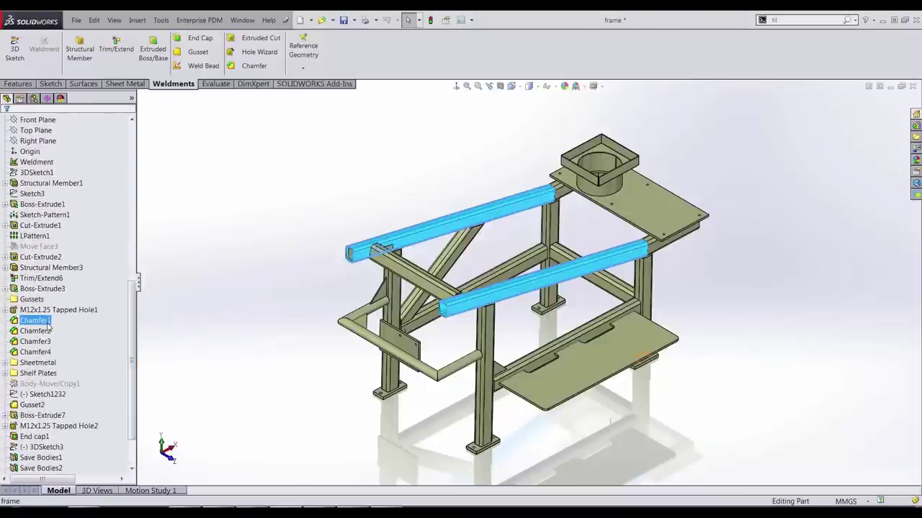
left_click(35, 352, "shift")
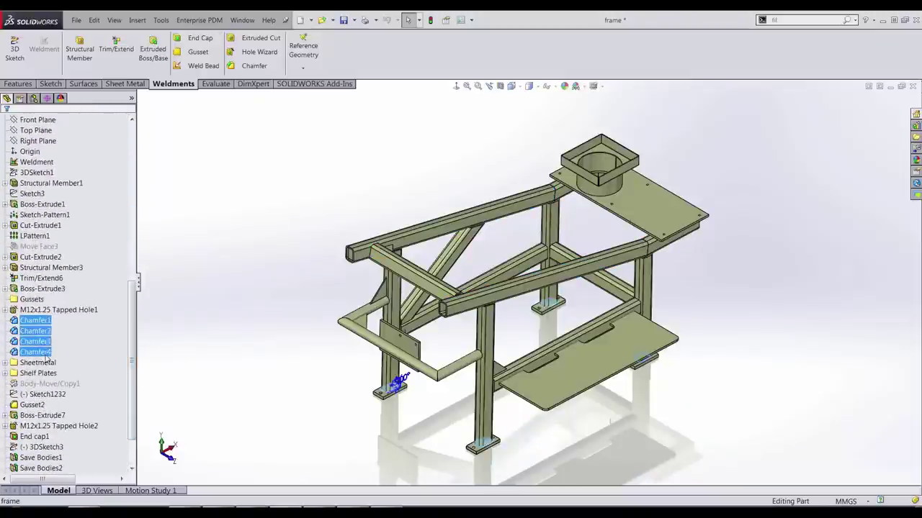
right_click(39, 352)
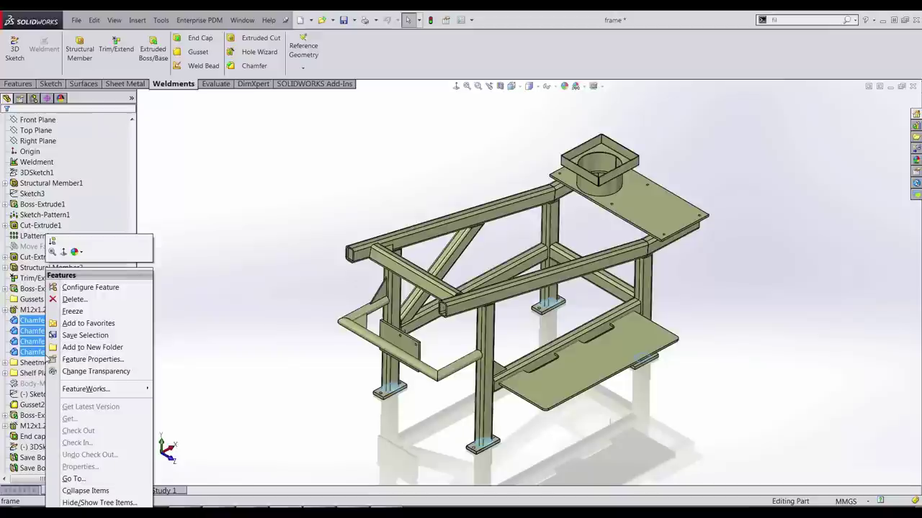
left_click(82, 335)
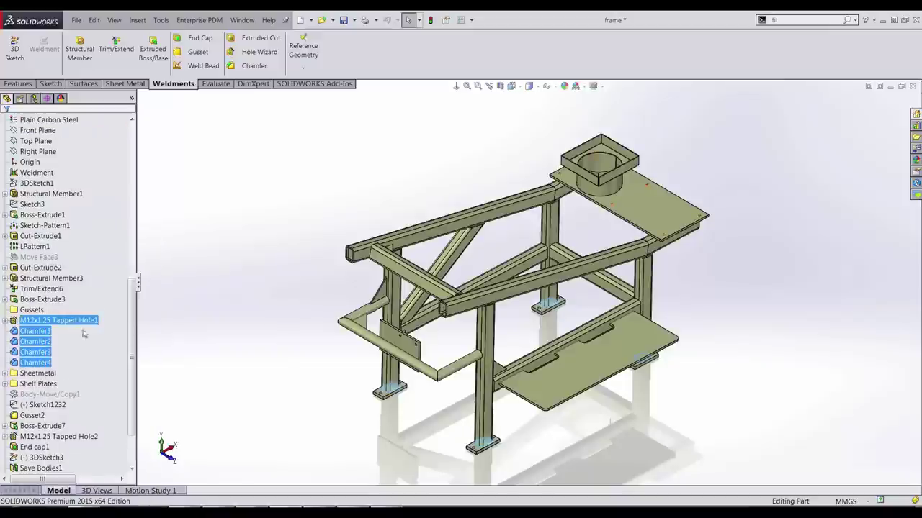
Step: Move the four favorite chamfers into a new favorites folder named 'Weld Prep'
left_click_drag(132, 354, 144, 181)
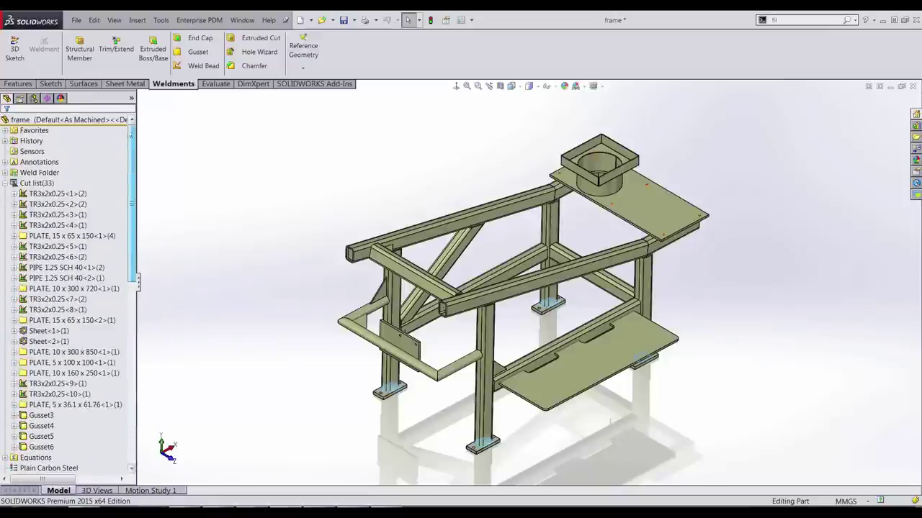
left_click(5, 131)
left_click(41, 141)
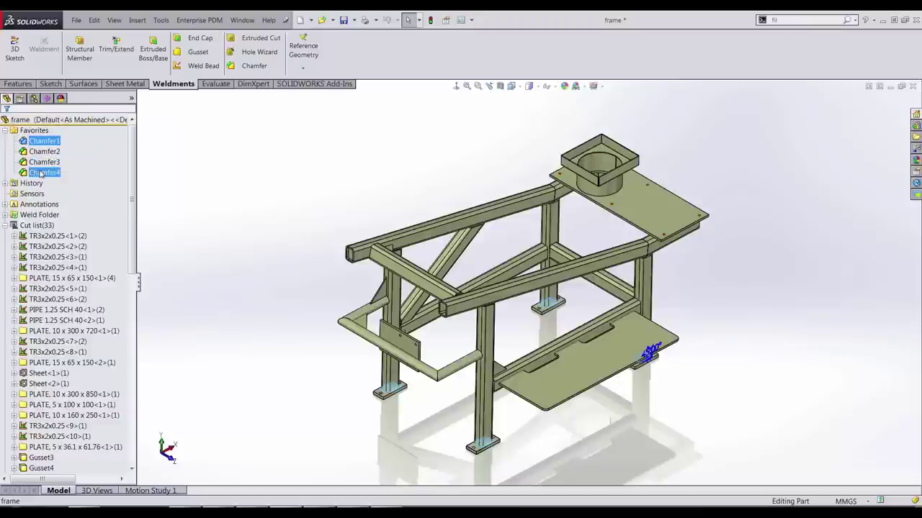
left_click(41, 173, "shift")
right_click(41, 175)
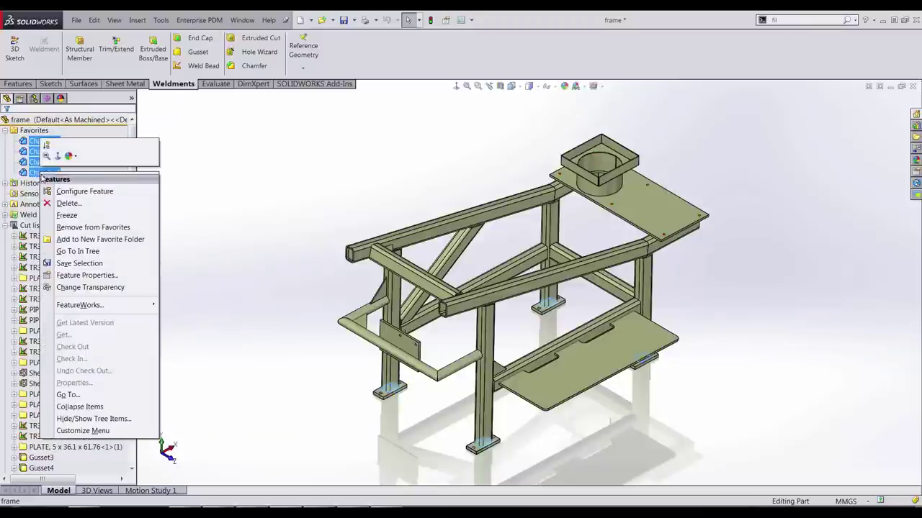
left_click(69, 239)
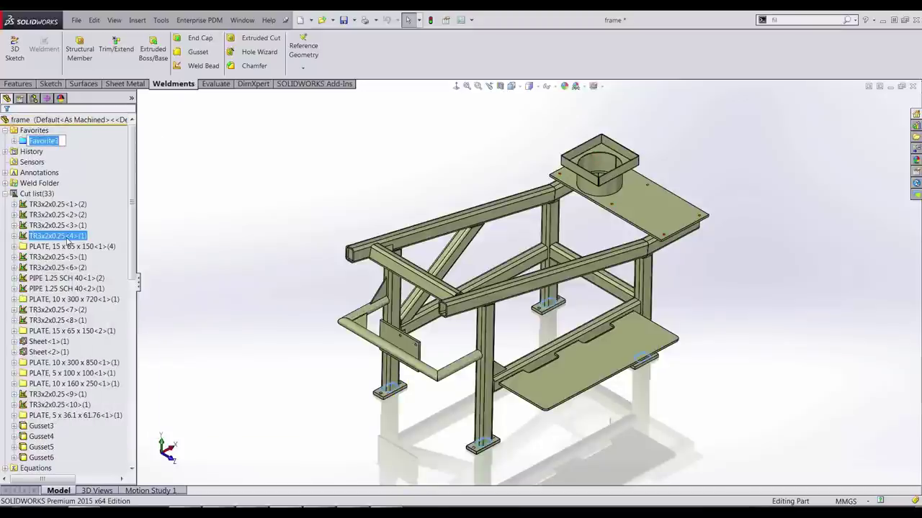
type("Wel")
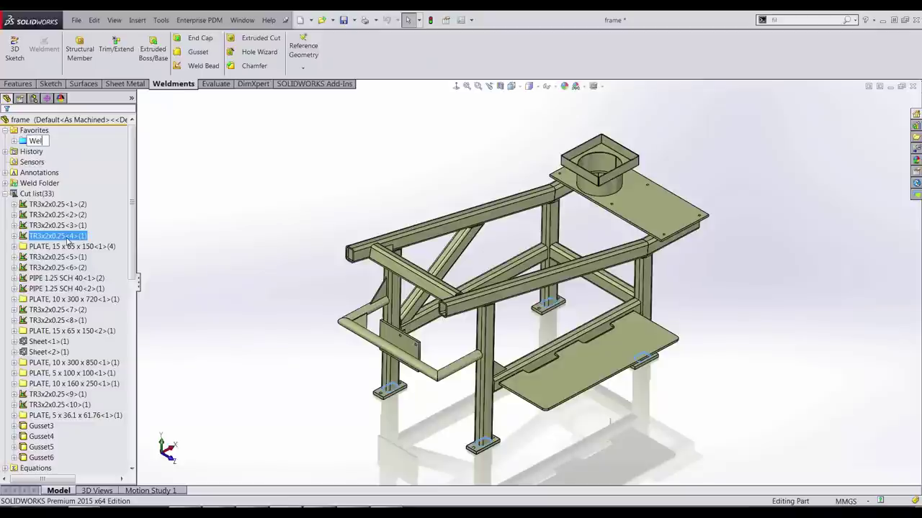
type("d Prep")
left_click(205, 148)
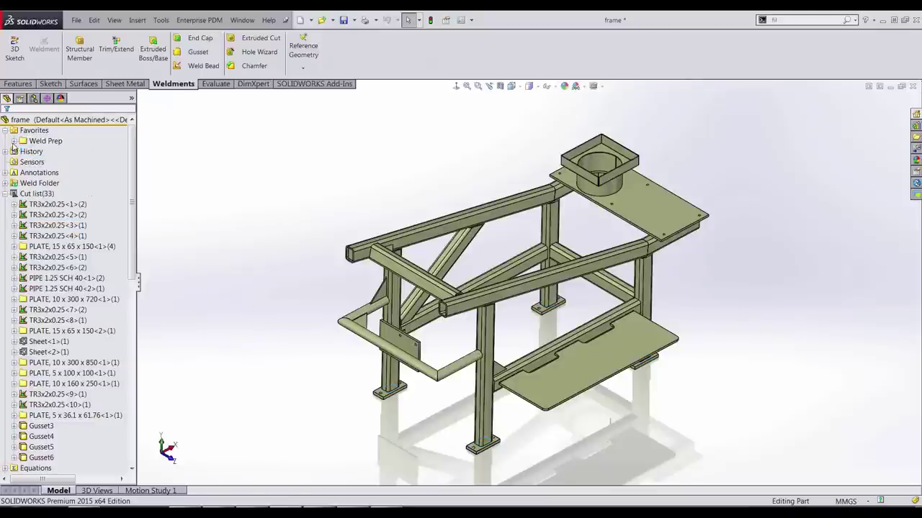
left_click(14, 141)
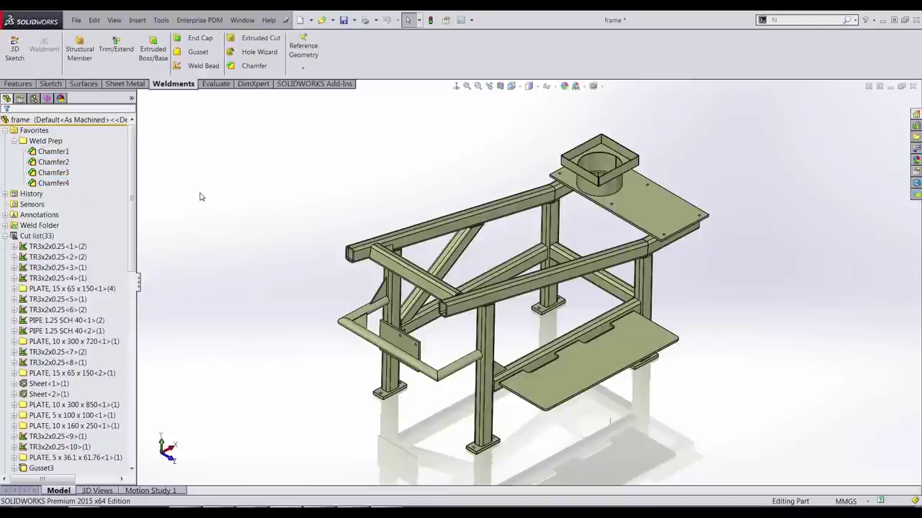